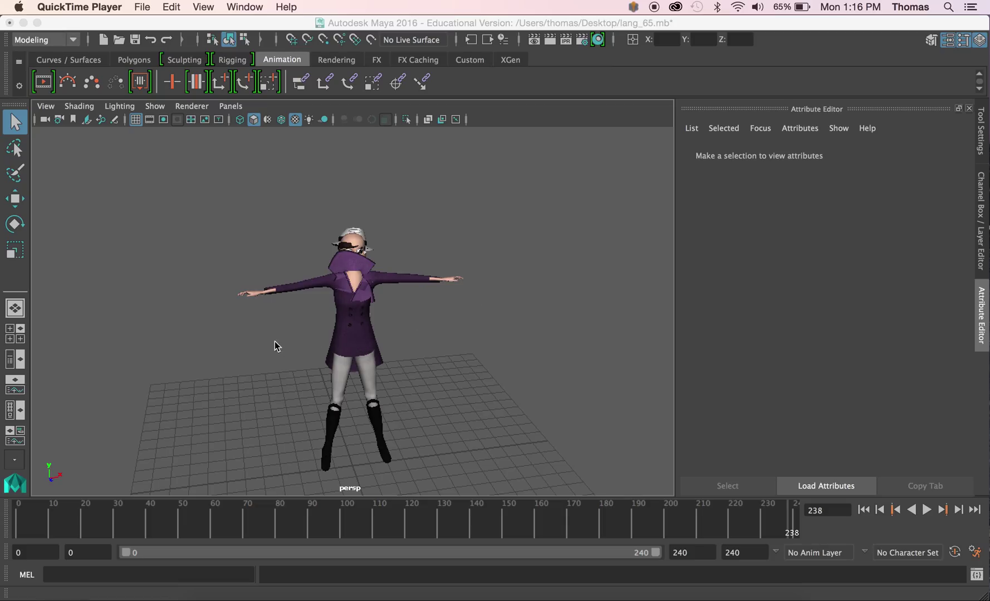
# Orbit and dolly around the character to inspect her torso, face, right arm and profile, ending on a full-body view.
pyautogui.scroll(5, 409, 343)
pyautogui.keyDown('alt'); pyautogui.moveTo(508, 350); pyautogui.dragTo(270, 312); pyautogui.keyUp('alt')
pyautogui.keyDown('alt'); pyautogui.moveTo(270, 310); pyautogui.dragTo(395, 335, button='right'); pyautogui.keyUp('alt')
pyautogui.keyDown('alt'); pyautogui.moveTo(395, 336); pyautogui.dragTo(594, 394); pyautogui.keyUp('alt')
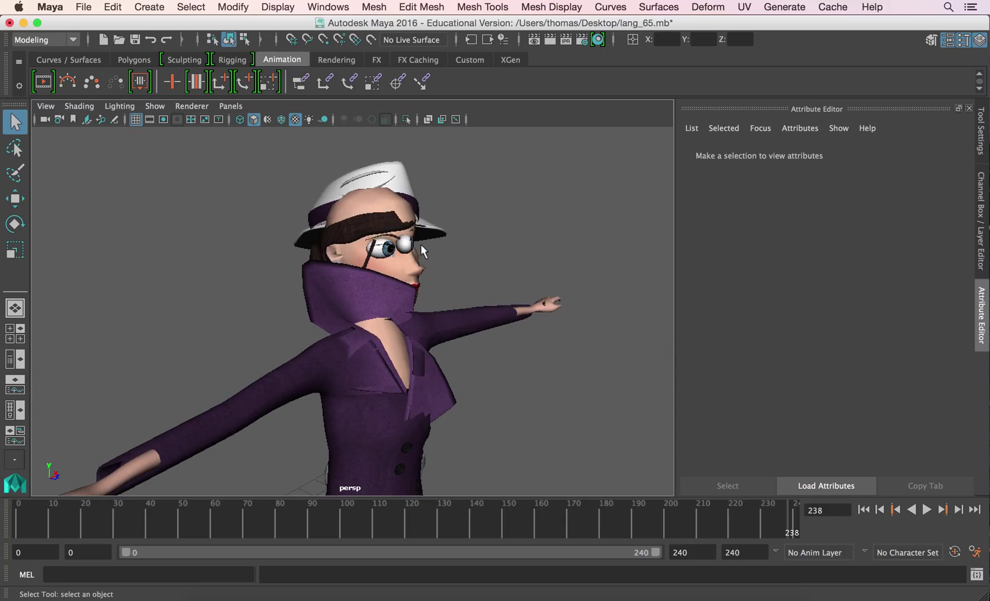
pyautogui.keyDown('alt'); pyautogui.moveTo(451, 273); pyautogui.dragTo(348, 295); pyautogui.keyUp('alt')
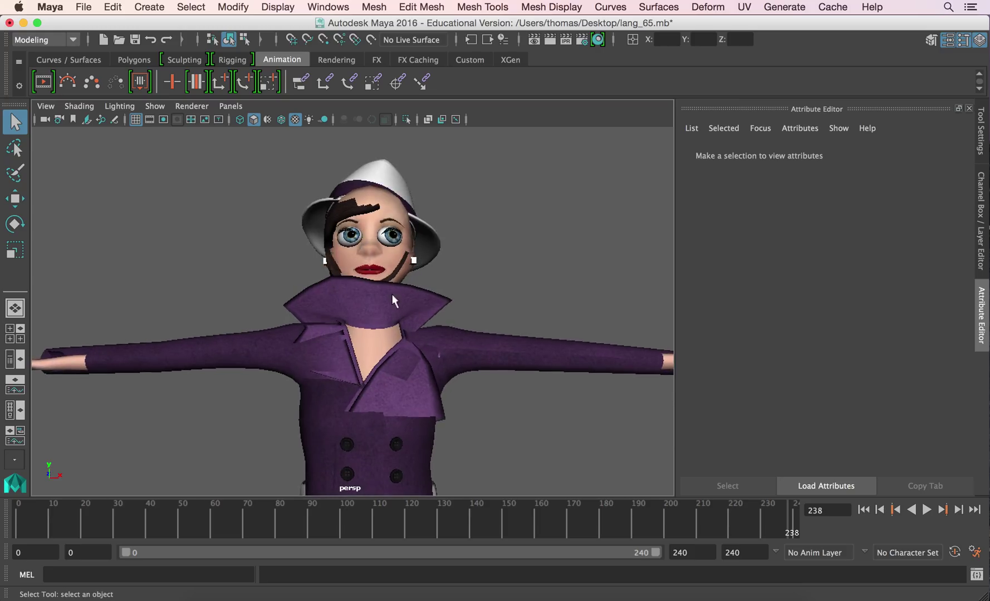
pyautogui.keyDown('alt'); pyautogui.moveTo(356, 312); pyautogui.dragTo(340, 290, button='right'); pyautogui.keyUp('alt')
pyautogui.keyDown('alt'); pyautogui.moveTo(339, 289); pyautogui.dragTo(318, 350); pyautogui.keyUp('alt')
pyautogui.keyDown('alt'); pyautogui.moveTo(318, 349); pyautogui.dragTo(335, 271, button='right'); pyautogui.keyUp('alt')
pyautogui.click(348, 290)
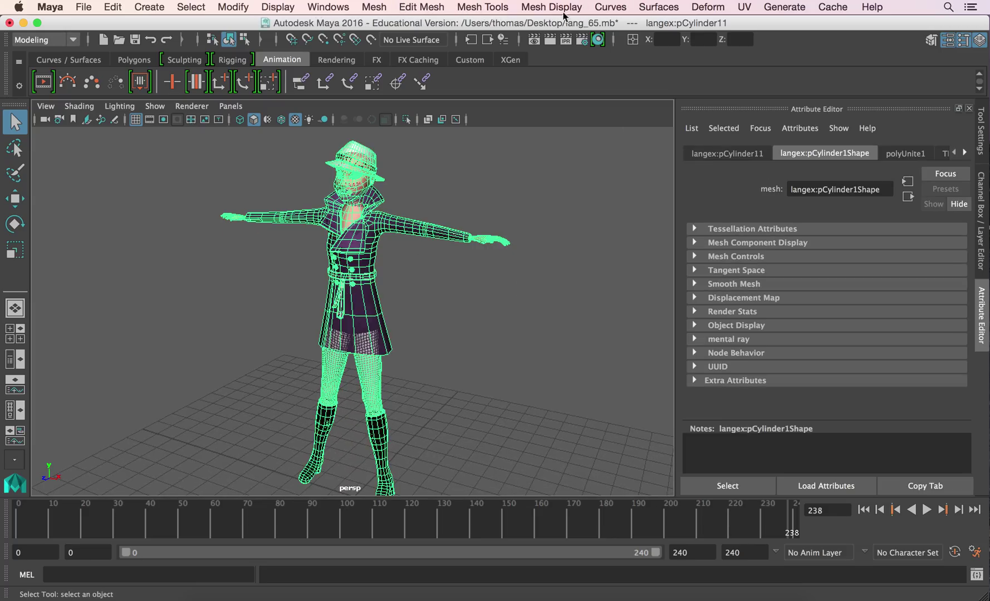
pyautogui.click(744, 7)
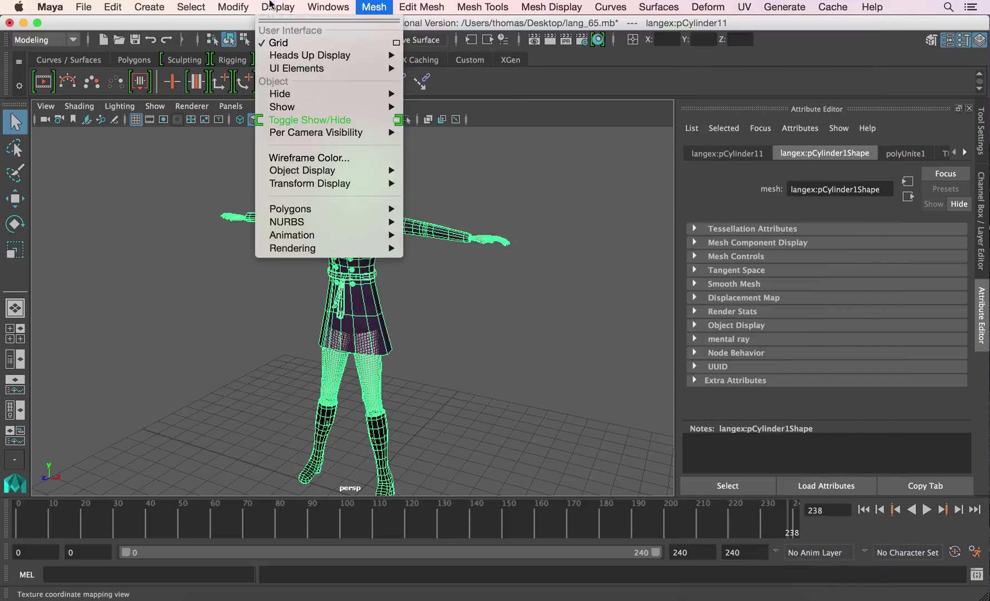
pyautogui.moveTo(318, 8)
pyautogui.moveTo(371, 98)
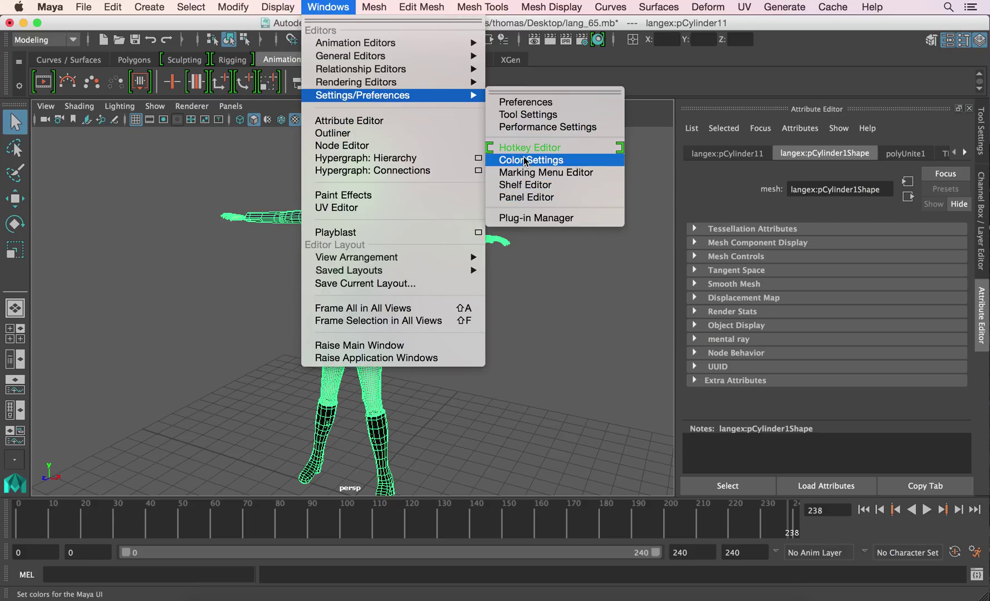
pyautogui.click(411, 208)
pyautogui.scroll(-5, 524, 328)
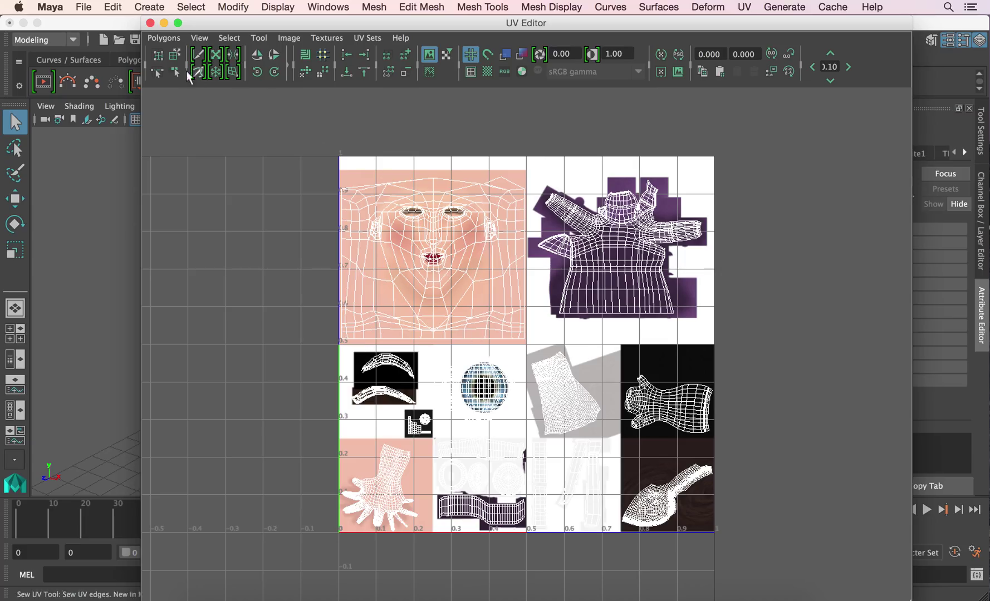
pyautogui.click(150, 24)
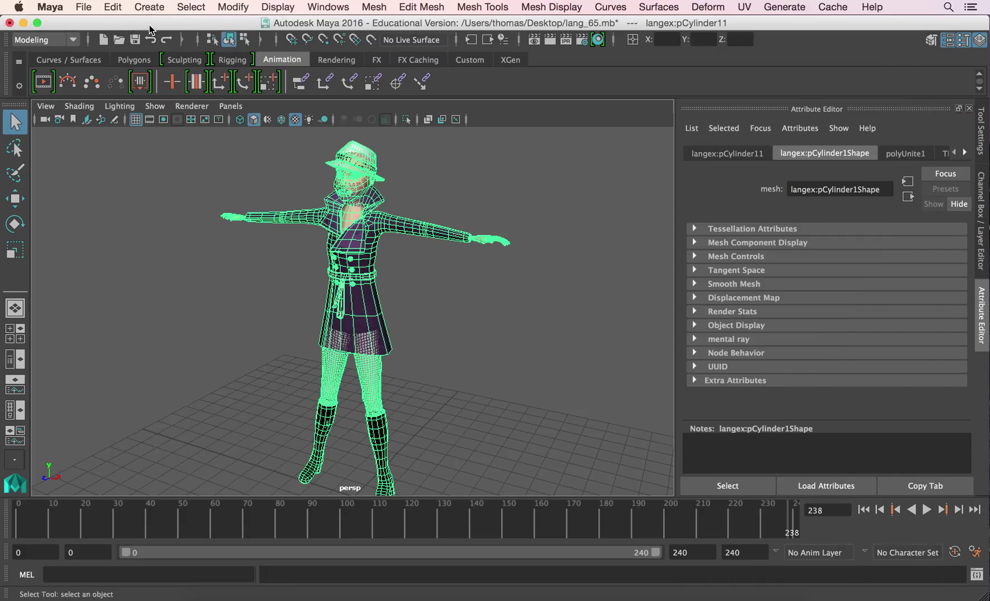
pyautogui.click(420, 282)
pyautogui.click(361, 289)
# In Photoshop, zoom the texture sheet to 300% on the eyebrow textures.
pyautogui.press('super+Tab')
pyautogui.press('super+Tab')
pyautogui.press('super+Tab')
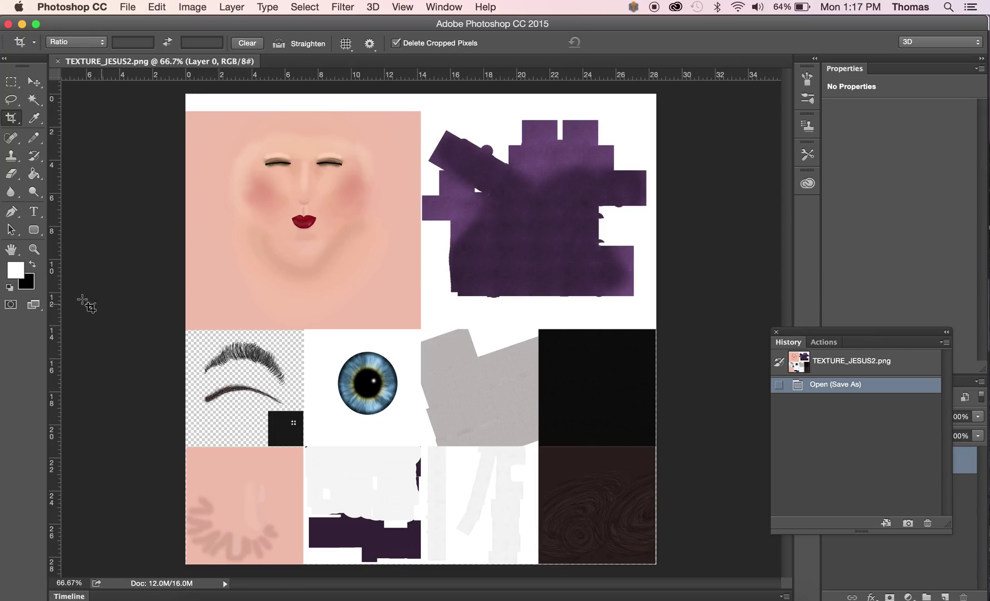
pyautogui.click(34, 250)
pyautogui.click(258, 377)
pyautogui.click(223, 378)
pyautogui.click(224, 378)
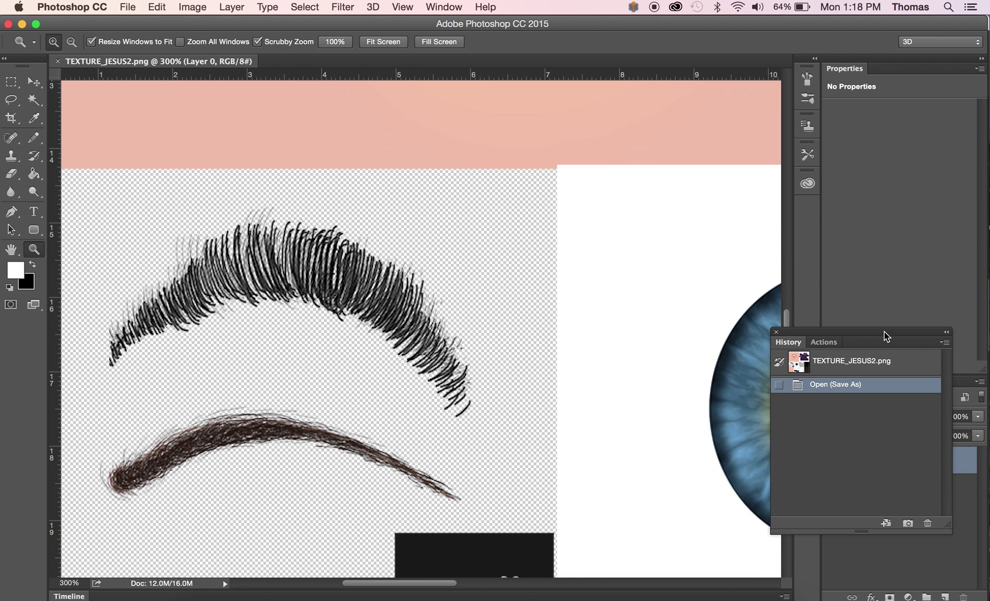
# Add a new empty Layer 1 and move it beneath Layer 0.
pyautogui.moveTo(885, 336); pyautogui.dragTo(730, 469)
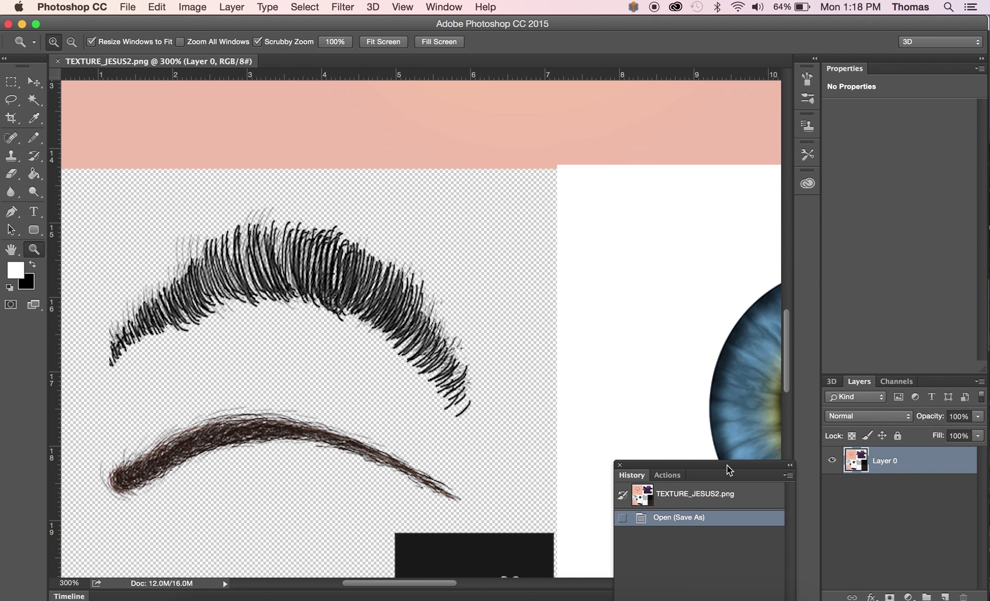
pyautogui.click(944, 597)
pyautogui.moveTo(882, 463); pyautogui.dragTo(884, 501)
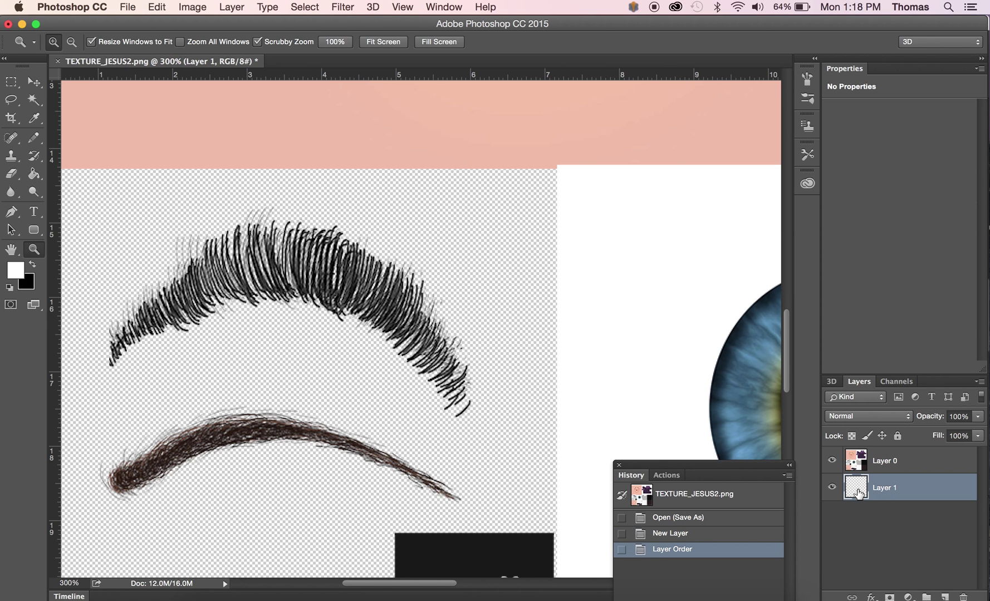
# Zoom out to the whole texture sheet, then zoom to 300% on the face's eyes.
pyautogui.keyDown('alt'); pyautogui.click(303, 220); pyautogui.keyUp('alt')
pyautogui.keyDown('alt'); pyautogui.click(317, 229); pyautogui.keyUp('alt')
pyautogui.keyDown('alt'); pyautogui.click(399, 178); pyautogui.keyUp('alt')
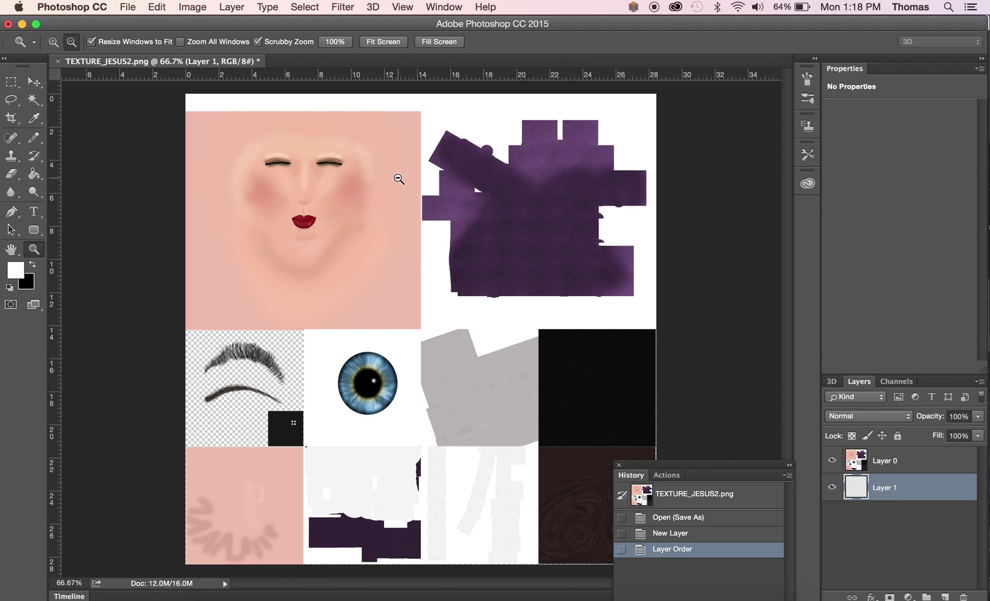
pyautogui.click(279, 155)
pyautogui.click(266, 158)
pyautogui.click(276, 153)
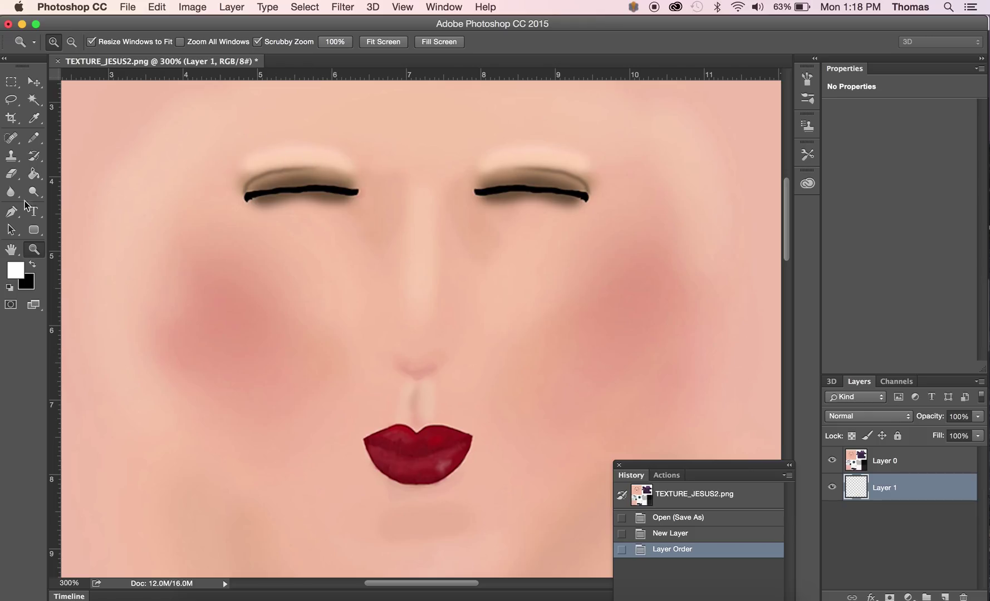
# Sample the peach skin tone above the eyebrow with the Eyedropper and recentre on the eyebrows.
pyautogui.click(34, 119)
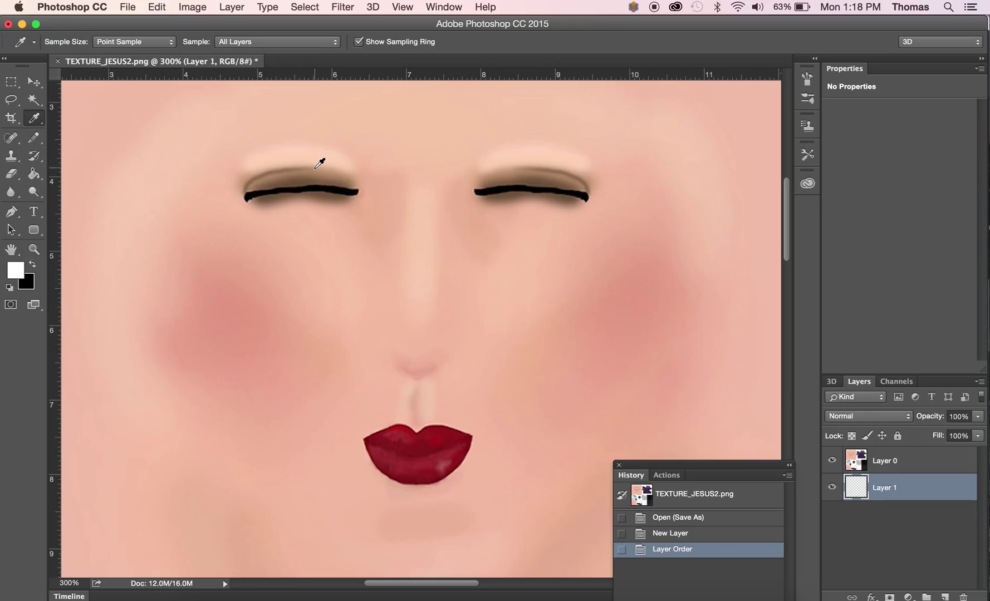
pyautogui.click(301, 153)
pyautogui.moveTo(495, 424); pyautogui.dragTo(546, 208)
pyautogui.scroll(-10, 546, 208)
pyautogui.hscroll(-4, 340, 437)
pyautogui.moveTo(411, 69); pyautogui.dragTo(387, 66)
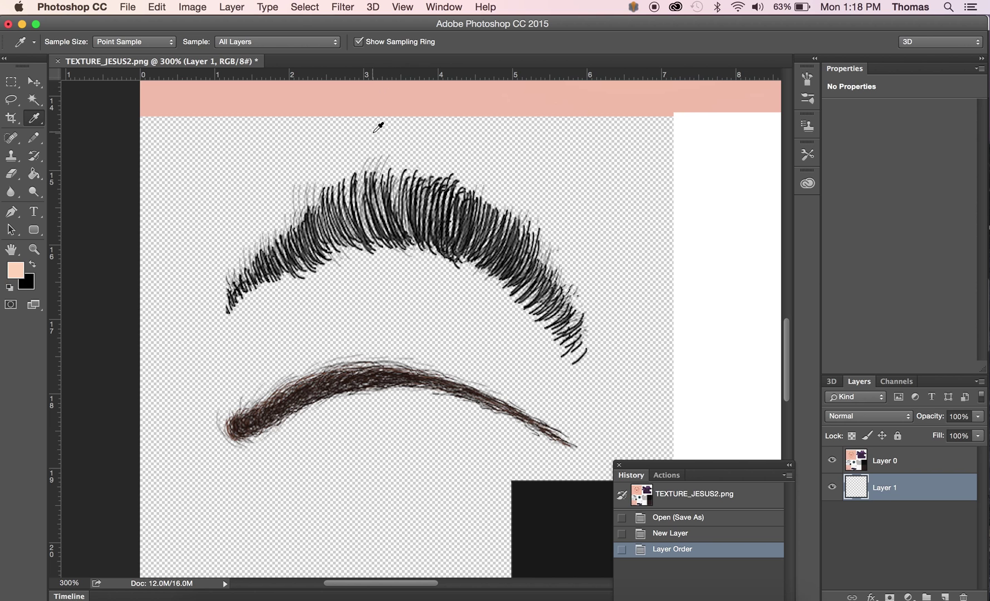
# Paint Bucket fill Layer 1 with the peach tone, zoom out to the whole sheet, and hide it.
pyautogui.click(37, 176)
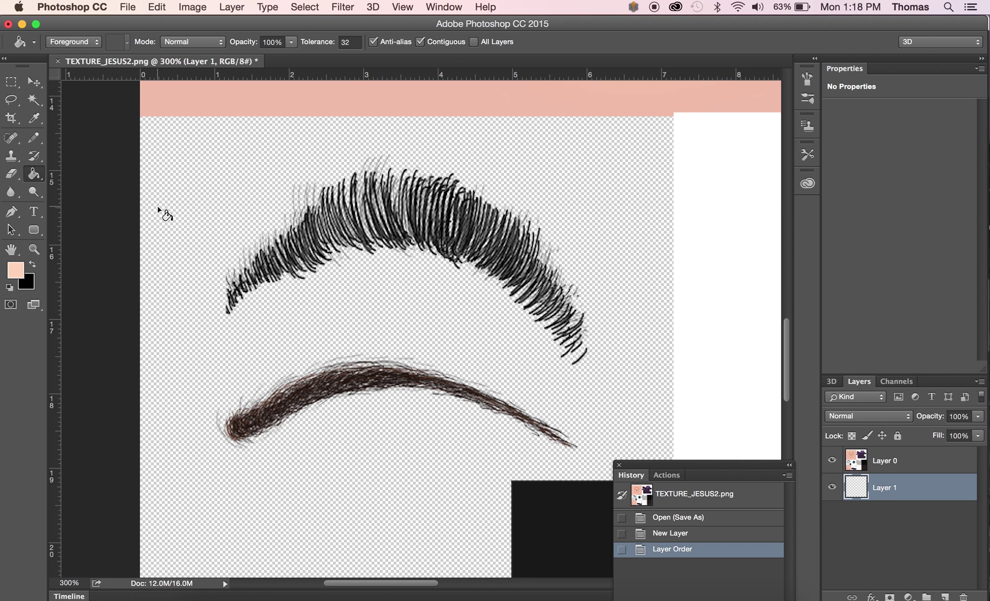
pyautogui.click(175, 231)
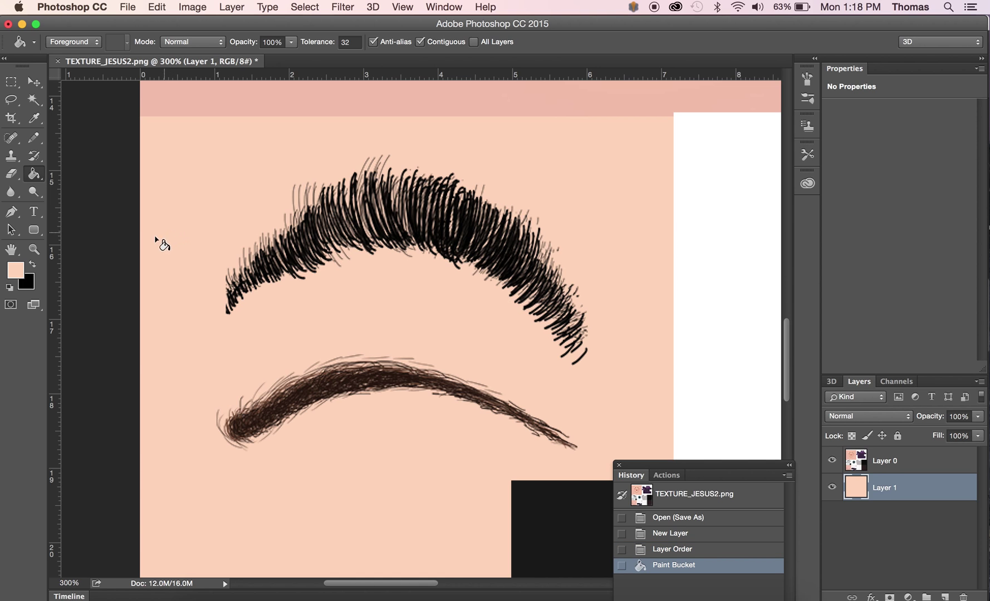
pyautogui.click(36, 249)
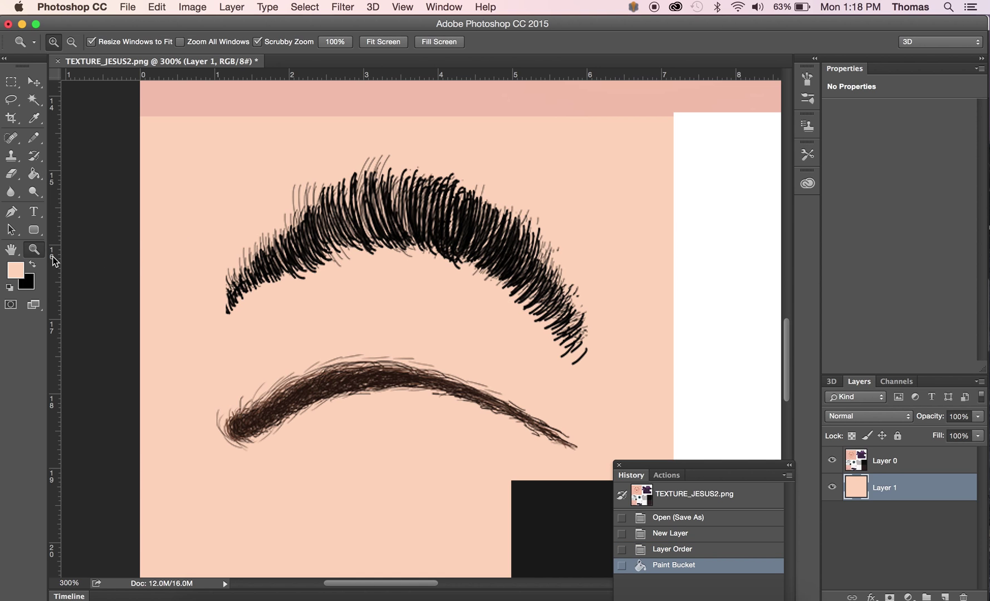
pyautogui.keyDown('alt'); pyautogui.click(411, 380); pyautogui.keyUp('alt')
pyautogui.keyDown('alt'); pyautogui.click(536, 343); pyautogui.keyUp('alt')
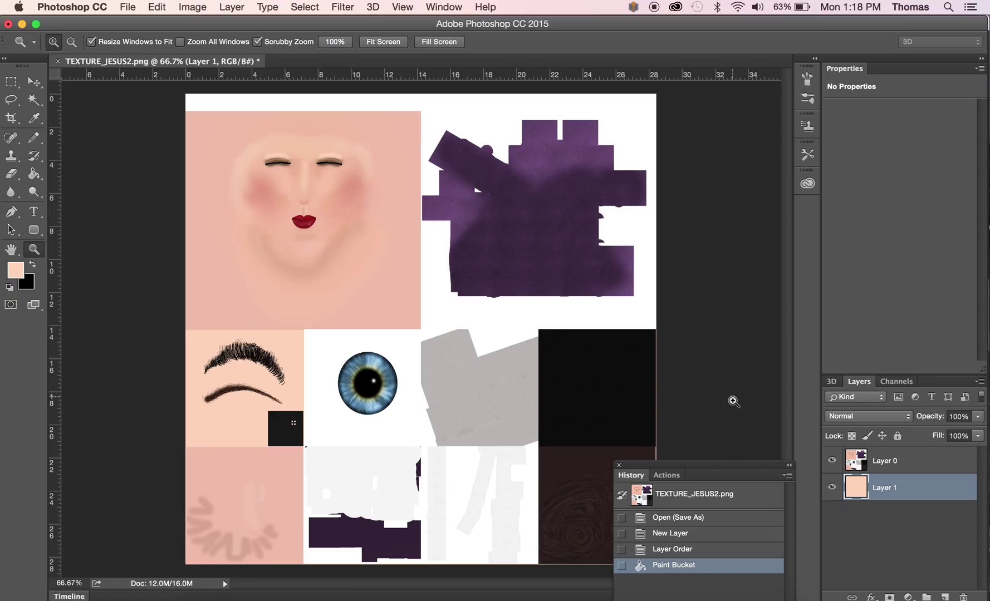
pyautogui.click(831, 488)
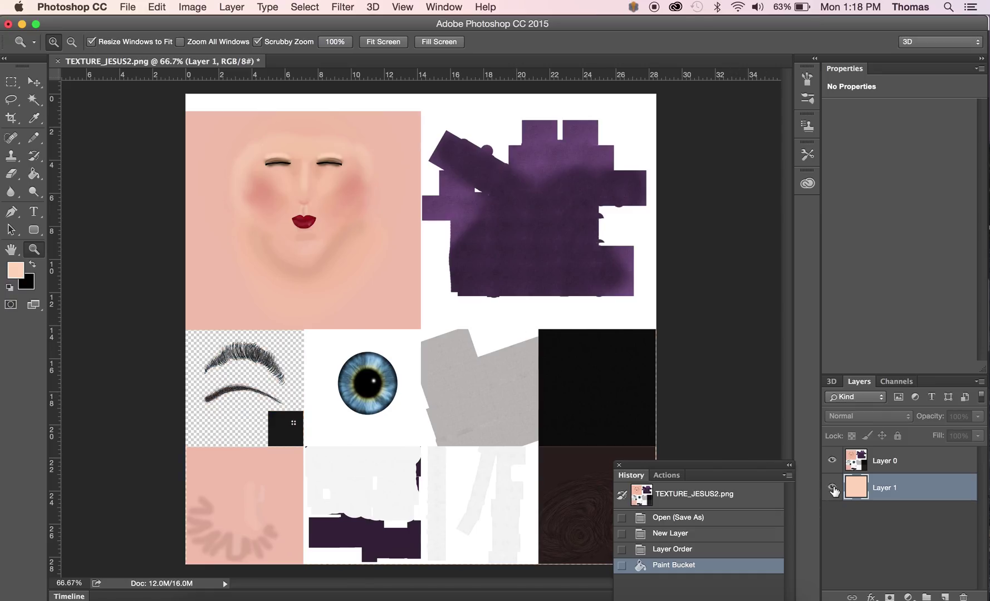
# Turn Layer 1's visibility back on so the eyebrows sit on peach skin.
pyautogui.click(832, 488)
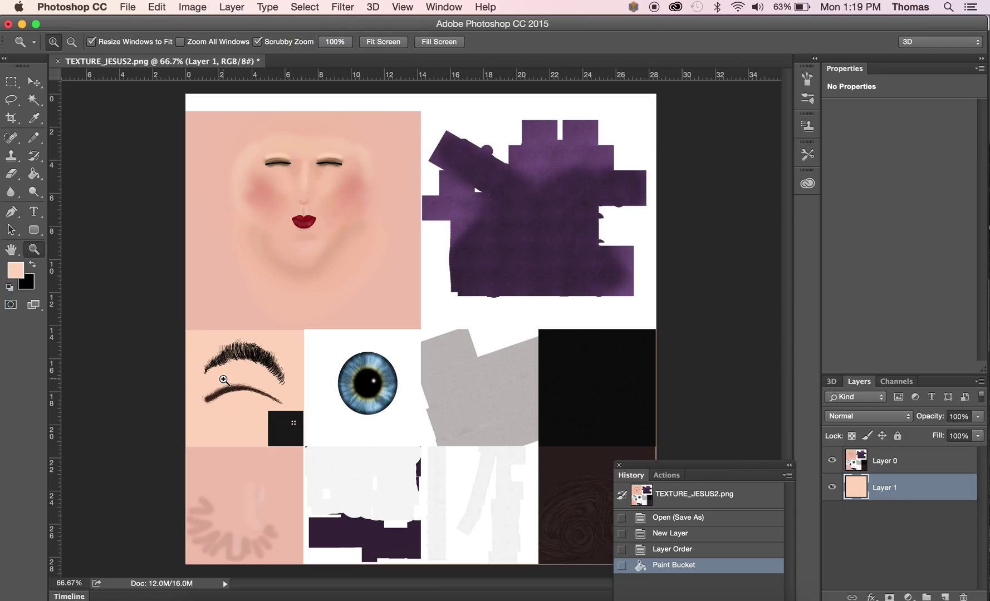
# Save the texture as JPEG a_lady_texture.jpg on the Desktop at quality 11.
pyautogui.click(135, 9)
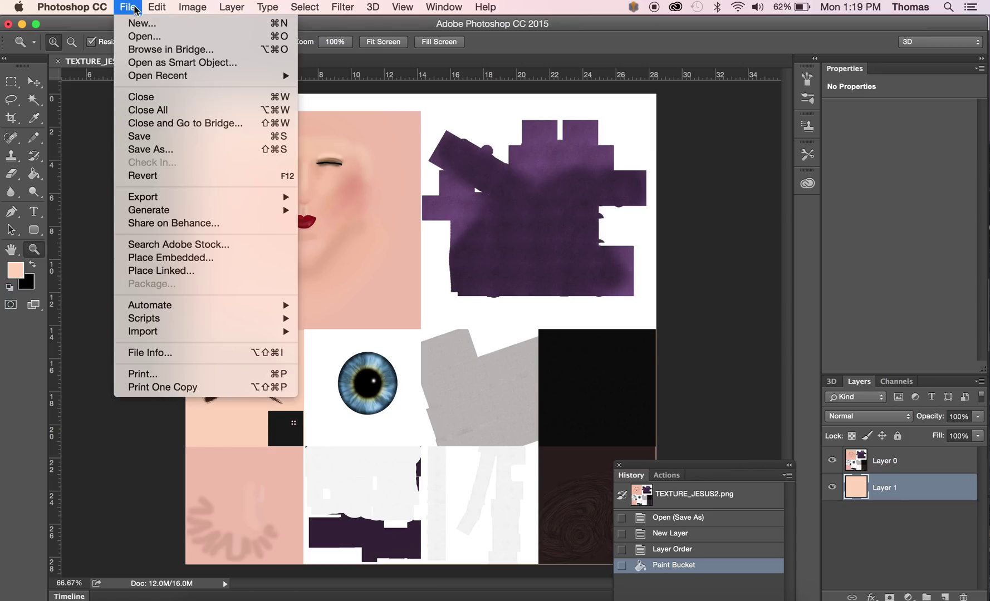
pyautogui.click(190, 149)
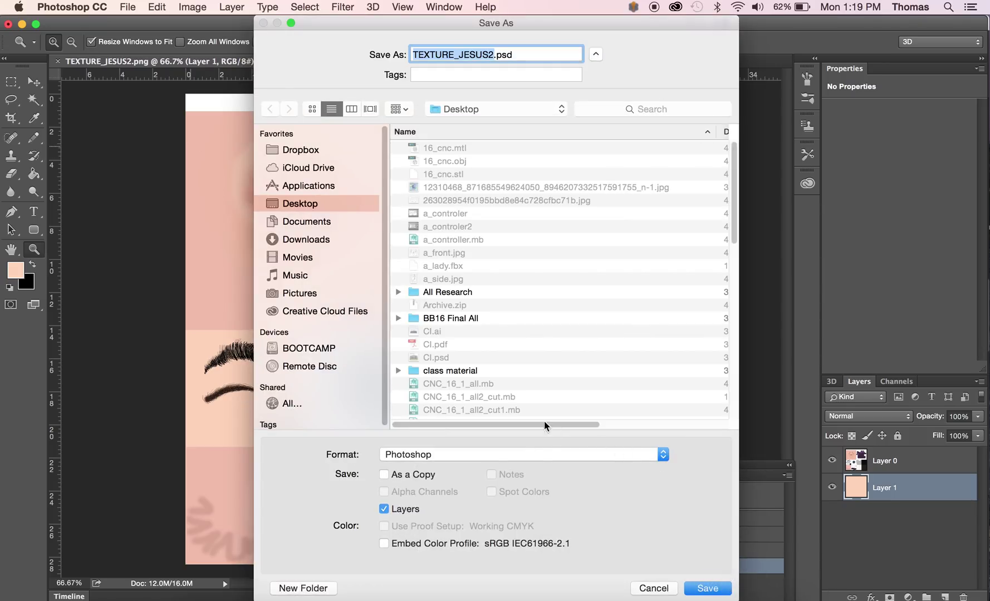
pyautogui.click(542, 454)
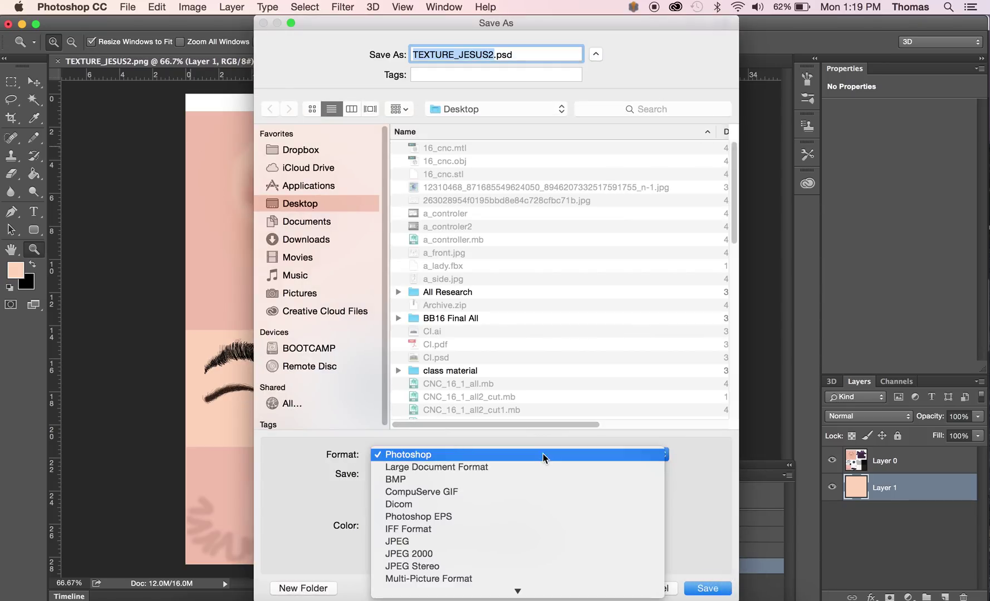
pyautogui.click(552, 539)
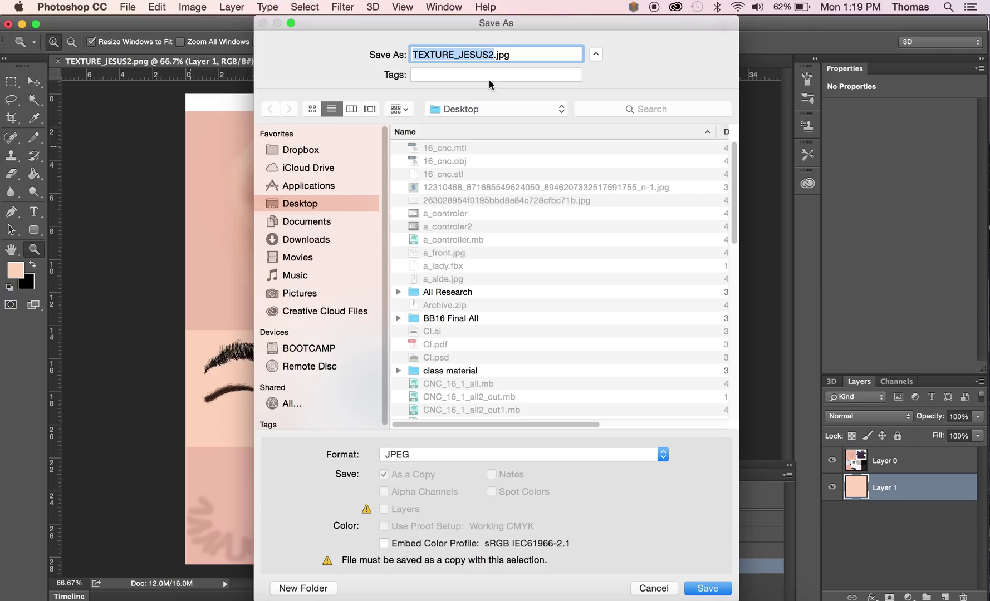
pyautogui.press('BackSpace')
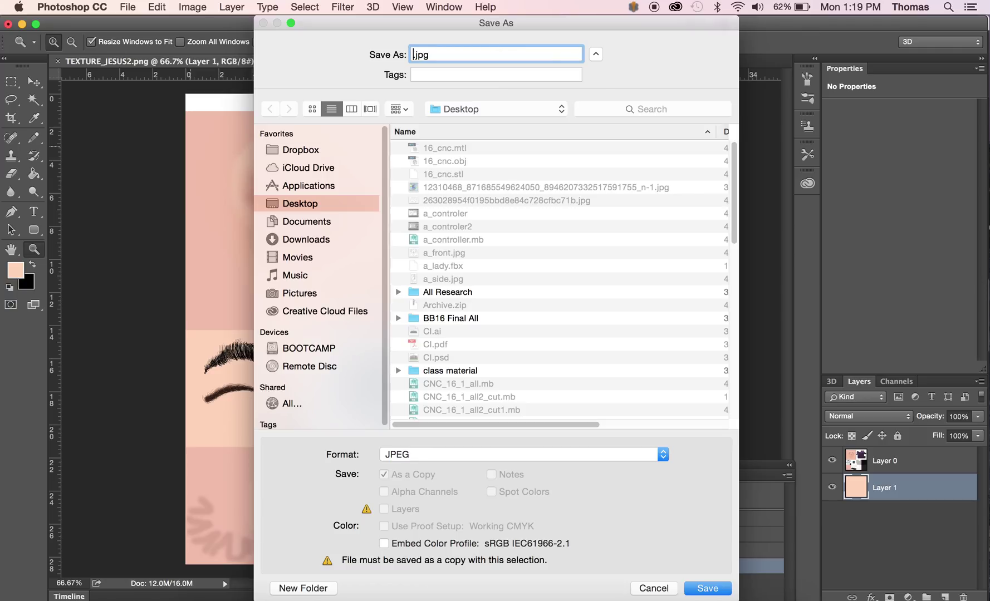
pyautogui.write('a_lady_texture')
pyautogui.click(707, 589)
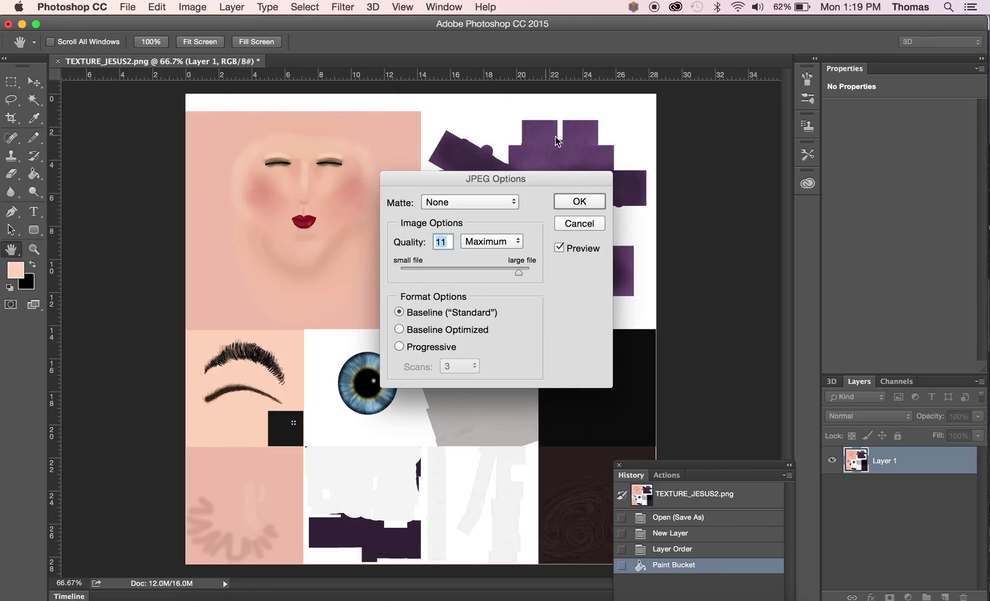
pyautogui.click(579, 202)
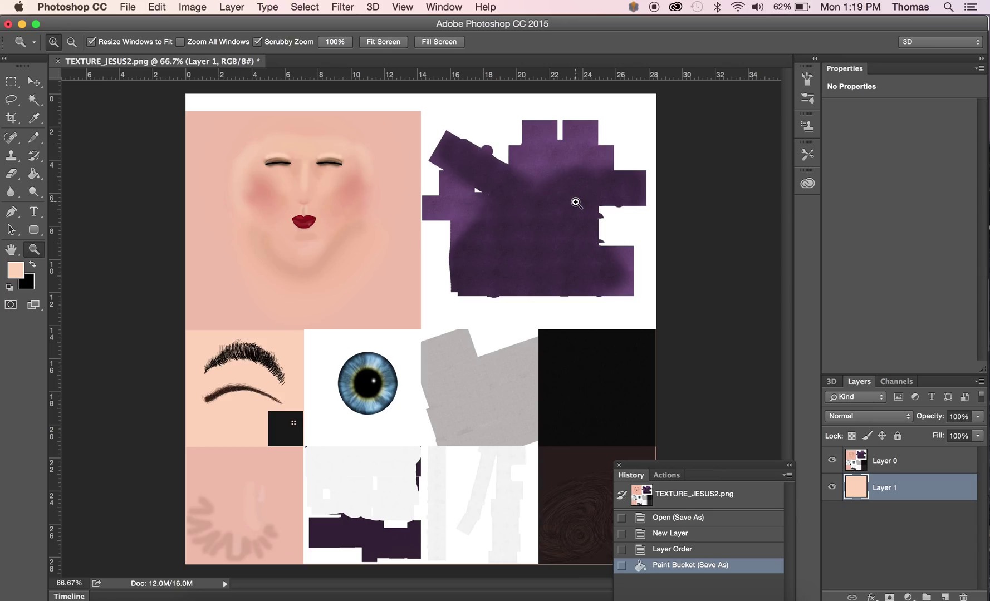
# Back in Maya, reselect the character mesh and switch to the Rendering menu set.
pyautogui.press('super+Tab')
pyautogui.click(424, 296)
pyautogui.click(375, 292)
pyautogui.keyDown('alt'); pyautogui.moveTo(371, 300); pyautogui.dragTo(442, 294, button='right'); pyautogui.keyUp('alt')
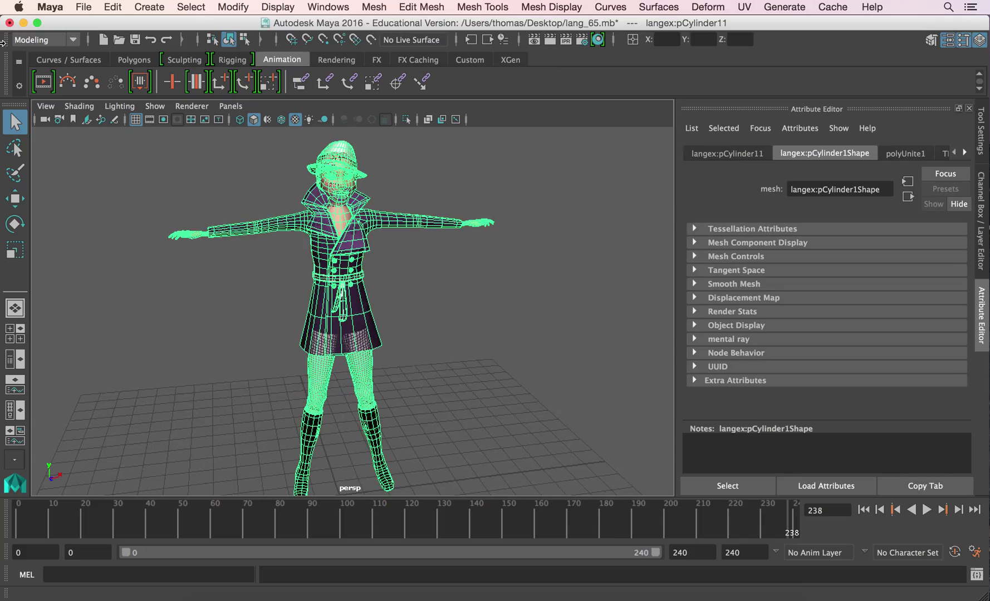
pyautogui.click(44, 38)
pyautogui.click(45, 110)
# Assign a new Lambert material to the mesh and connect a File texture to its Color.
pyautogui.click(455, 8)
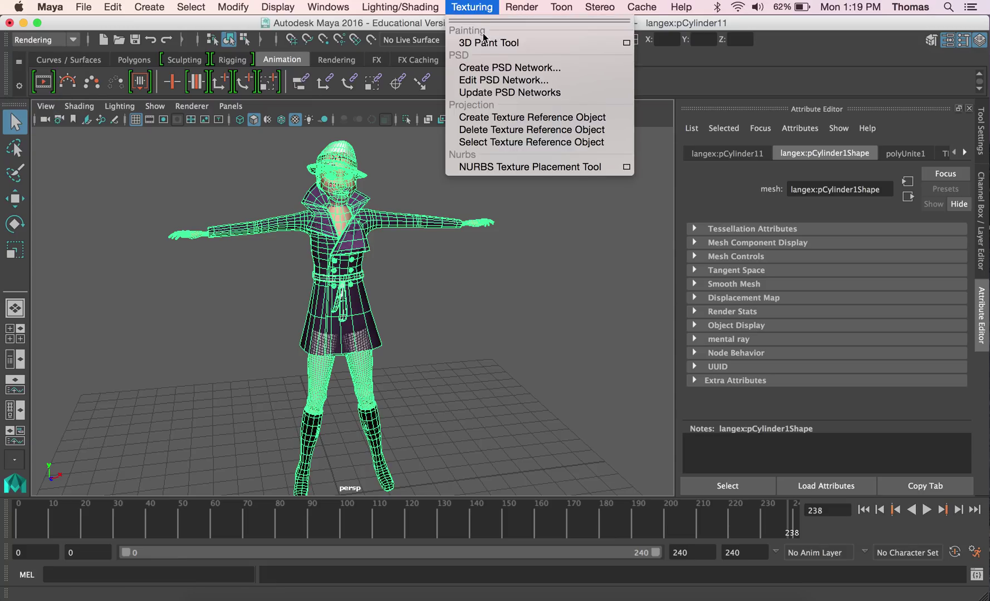
pyautogui.moveTo(435, 7)
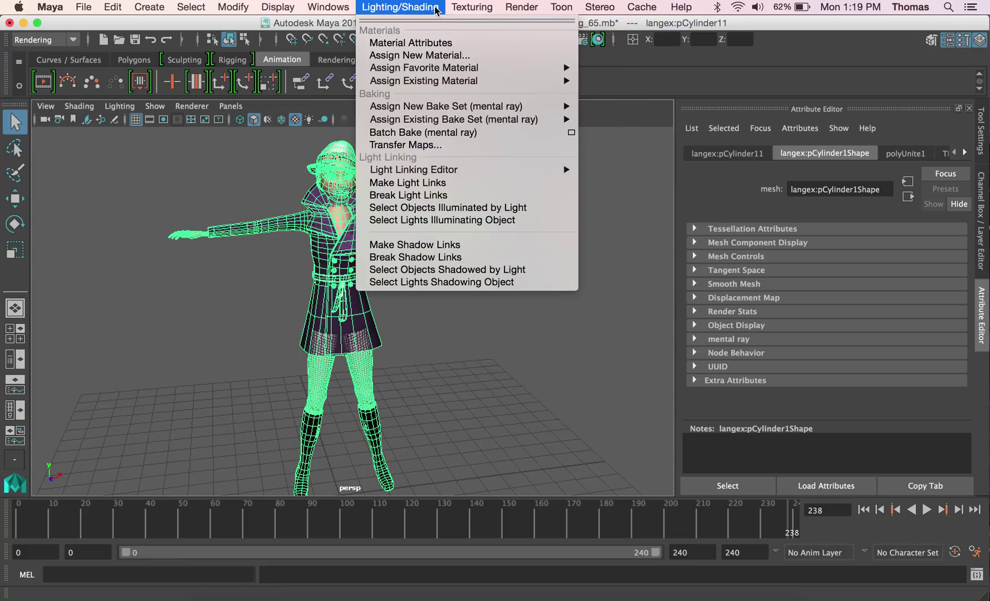
pyautogui.click(446, 56)
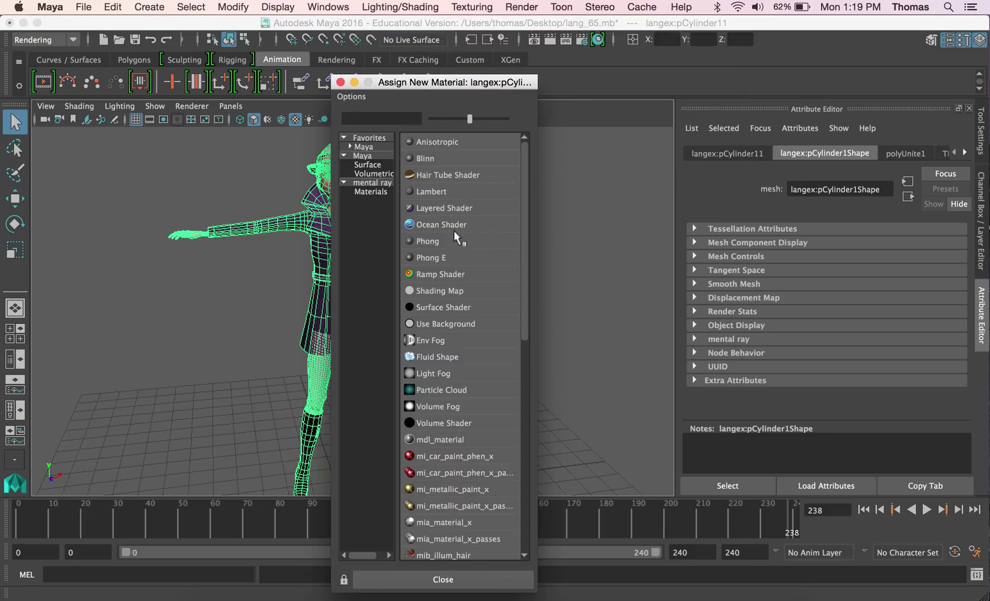
pyautogui.click(448, 189)
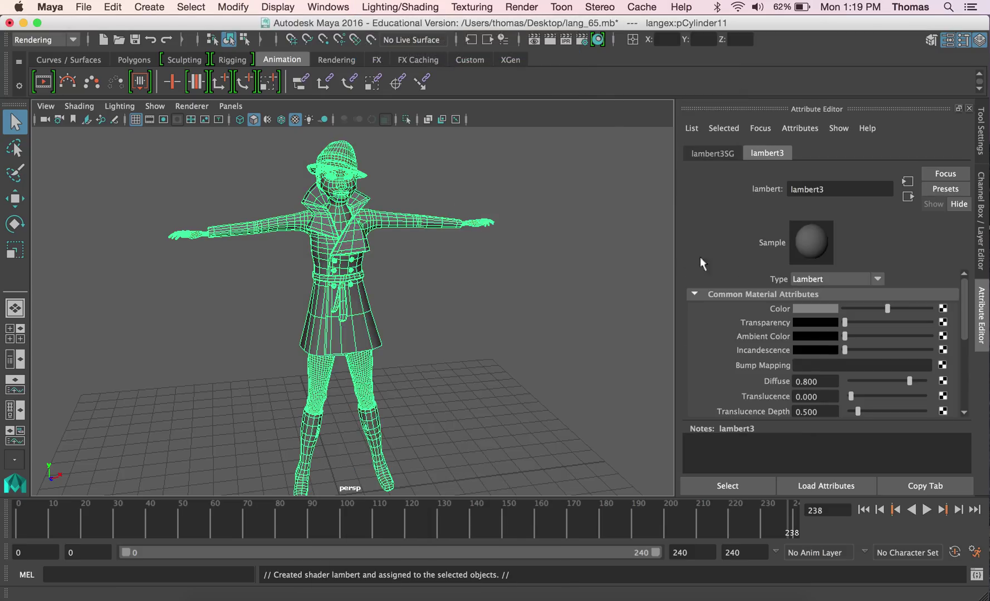
pyautogui.click(942, 310)
pyautogui.click(497, 190)
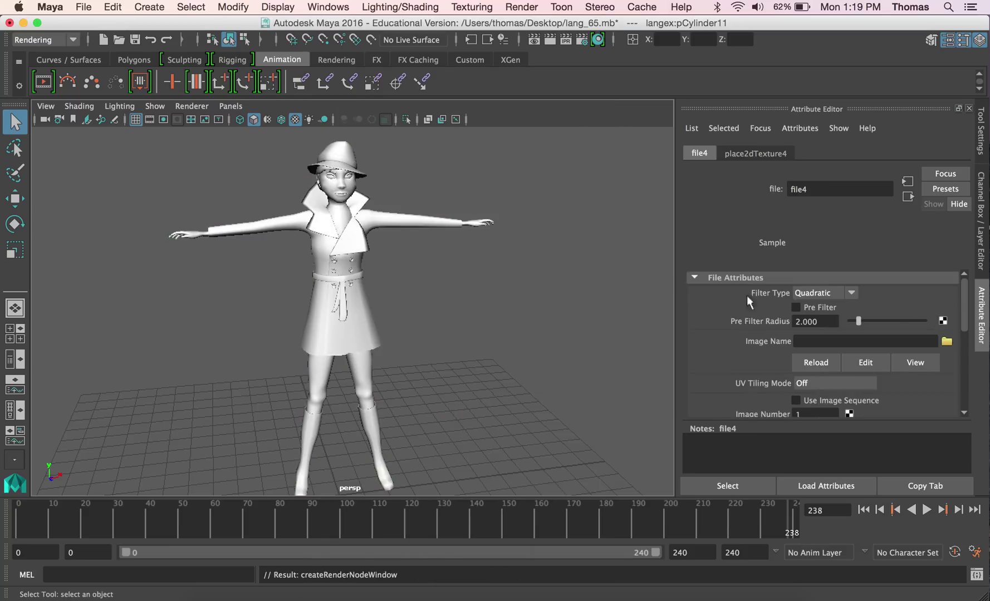
# Load a_lady_texture.jpg from the Desktop as file4's image.
pyautogui.click(944, 340)
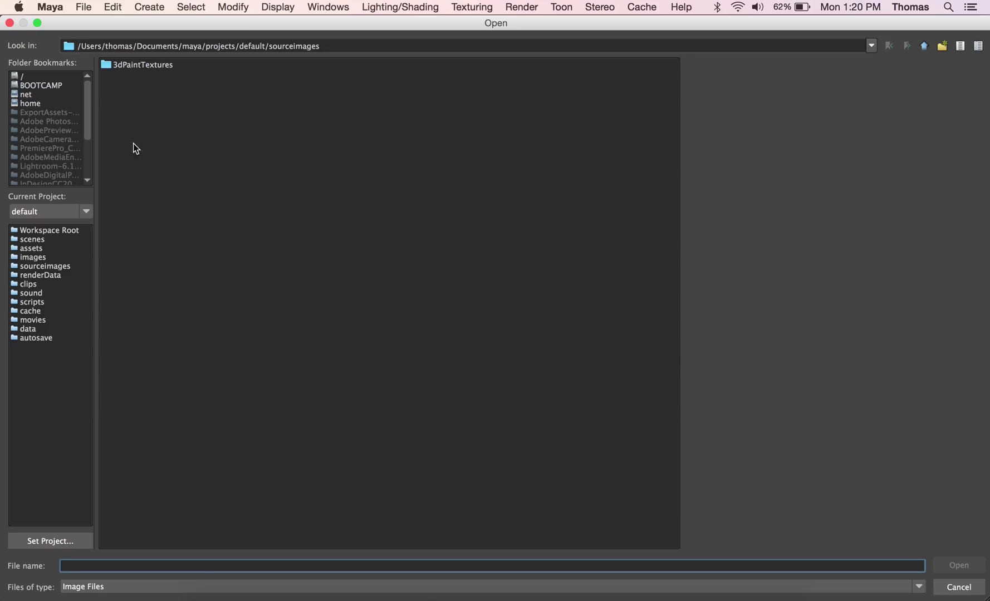
pyautogui.moveTo(86, 124); pyautogui.dragTo(87, 172)
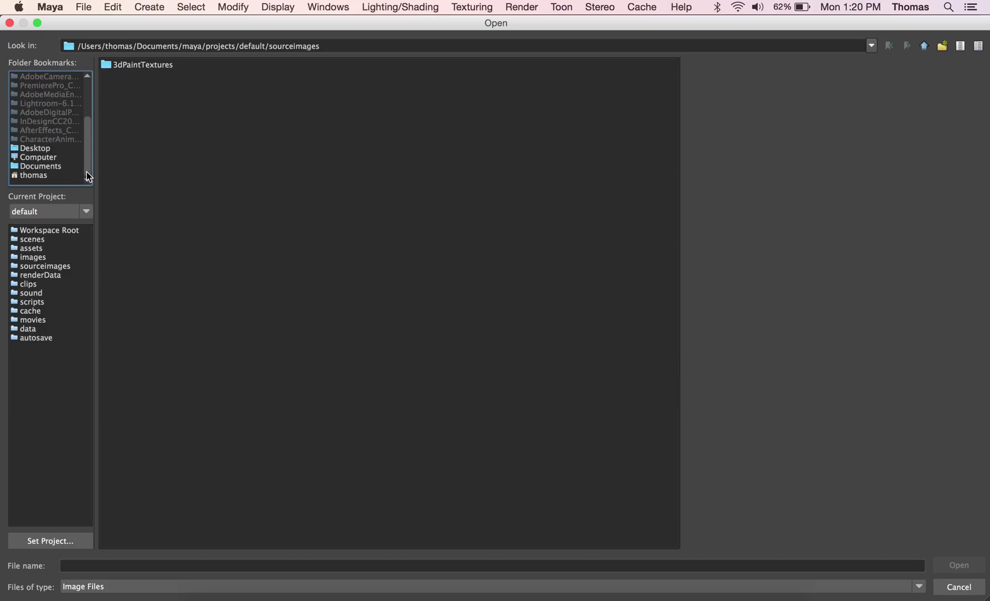
pyautogui.click(54, 150)
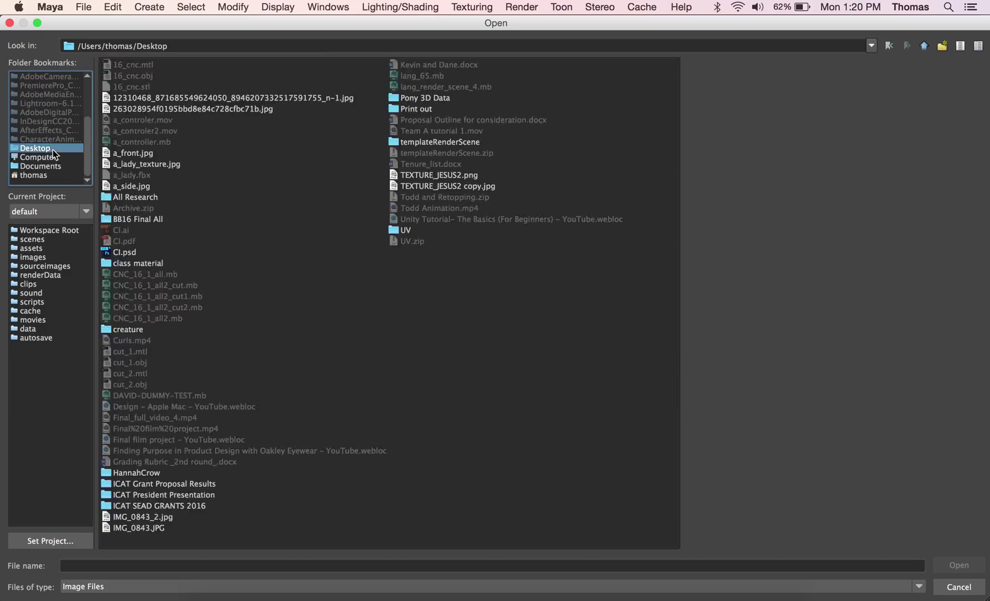
pyautogui.click(171, 166)
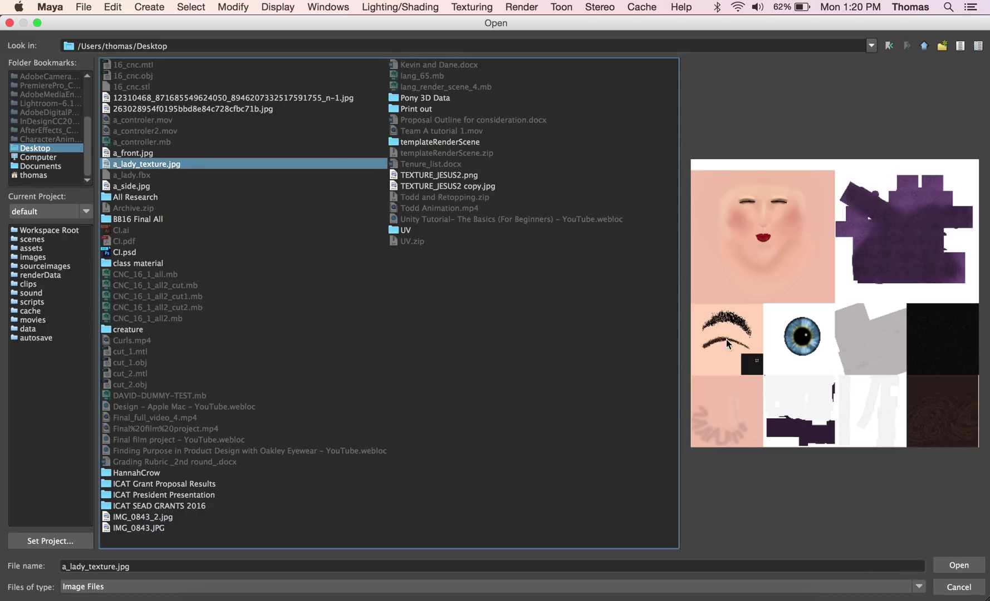
pyautogui.click(951, 563)
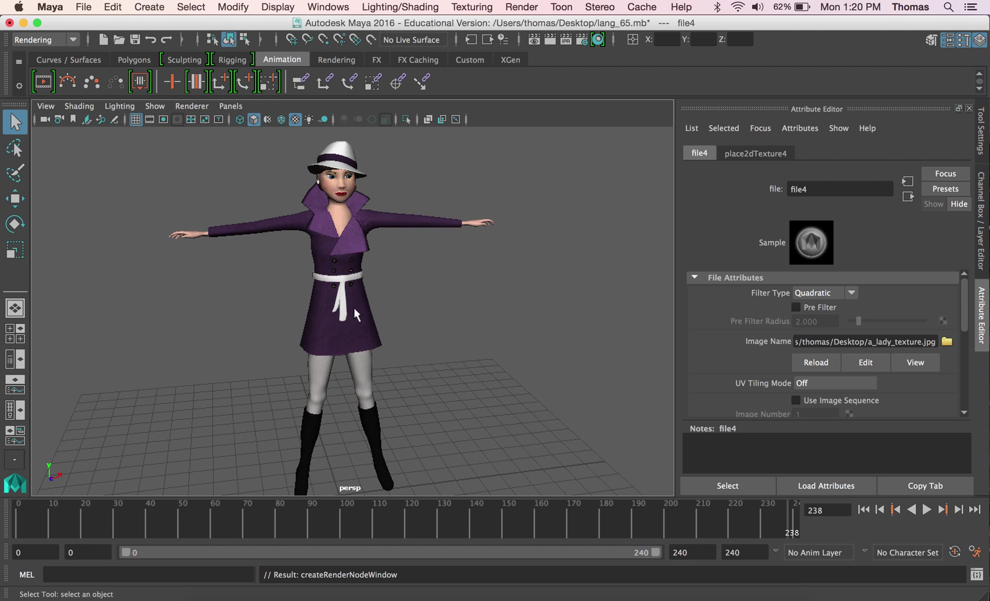
pyautogui.keyDown('alt'); pyautogui.moveTo(256, 300); pyautogui.dragTo(551, 336, button='right'); pyautogui.keyUp('alt')
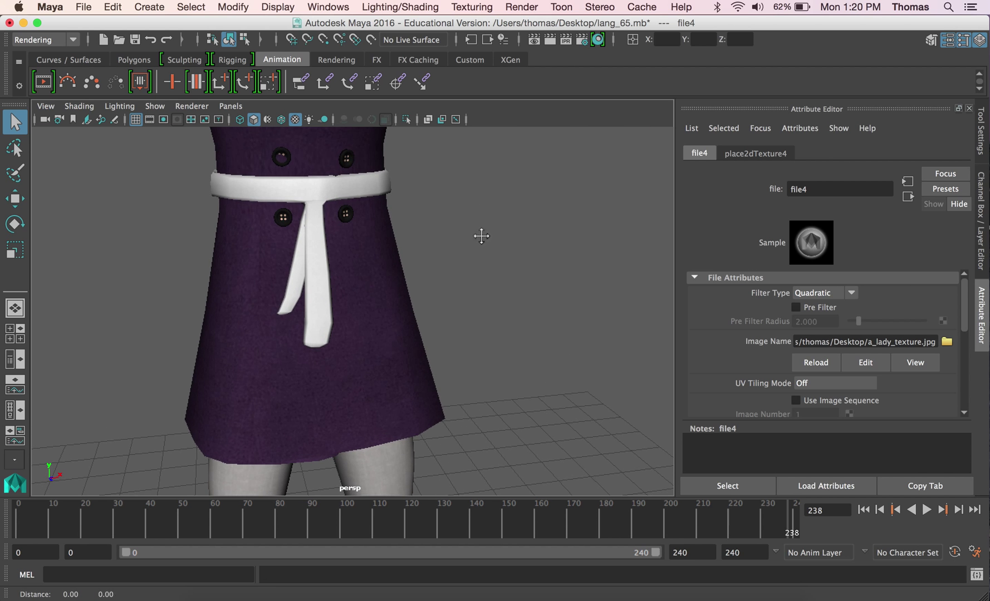
pyautogui.keyDown('alt'); pyautogui.moveTo(481, 236); pyautogui.dragTo(577, 476, button='middle'); pyautogui.keyUp('alt')
pyautogui.keyDown('alt'); pyautogui.moveTo(520, 234); pyautogui.dragTo(470, 358, button='middle'); pyautogui.keyUp('alt')
pyautogui.keyDown('alt'); pyautogui.moveTo(471, 358); pyautogui.dragTo(442, 379, button='right'); pyautogui.keyUp('alt')
pyautogui.keyDown('alt'); pyautogui.moveTo(442, 379); pyautogui.dragTo(387, 338); pyautogui.keyUp('alt')
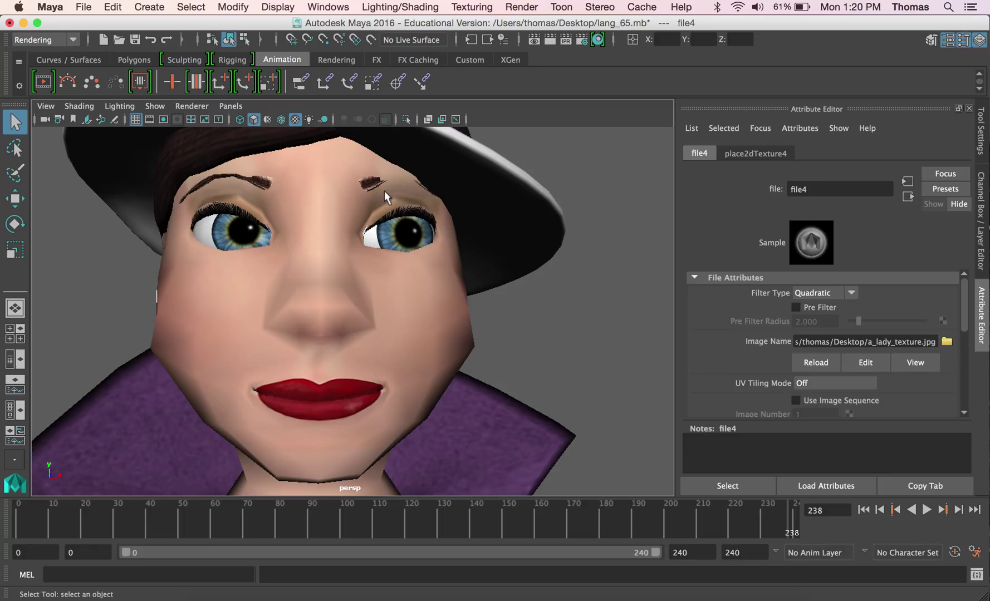
pyautogui.keyDown('alt'); pyautogui.moveTo(526, 316); pyautogui.dragTo(195, 303, button='right'); pyautogui.keyUp('alt')
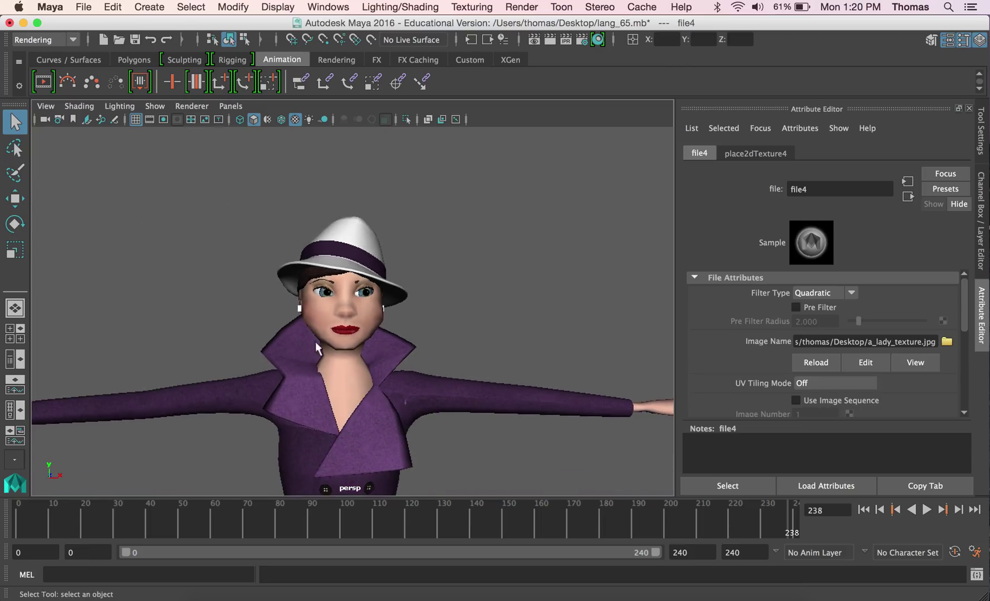
pyautogui.keyDown('alt'); pyautogui.moveTo(316, 348); pyautogui.dragTo(392, 326, button='right'); pyautogui.keyUp('alt')
pyautogui.keyDown('alt'); pyautogui.moveTo(442, 353); pyautogui.dragTo(245, 406, button='right'); pyautogui.keyUp('alt')
pyautogui.keyDown('alt'); pyautogui.moveTo(350, 356); pyautogui.dragTo(358, 261, button='middle'); pyautogui.keyUp('alt')
pyautogui.keyDown('alt'); pyautogui.moveTo(358, 261); pyautogui.dragTo(399, 367); pyautogui.keyUp('alt')
pyautogui.keyDown('alt'); pyautogui.moveTo(398, 368); pyautogui.dragTo(393, 345, button='right'); pyautogui.keyUp('alt')
# Select the character mesh and preview it in smooth mode (3).
pyautogui.click(393, 345)
pyautogui.click(504, 320)
pyautogui.click(426, 308)
pyautogui.press('3')
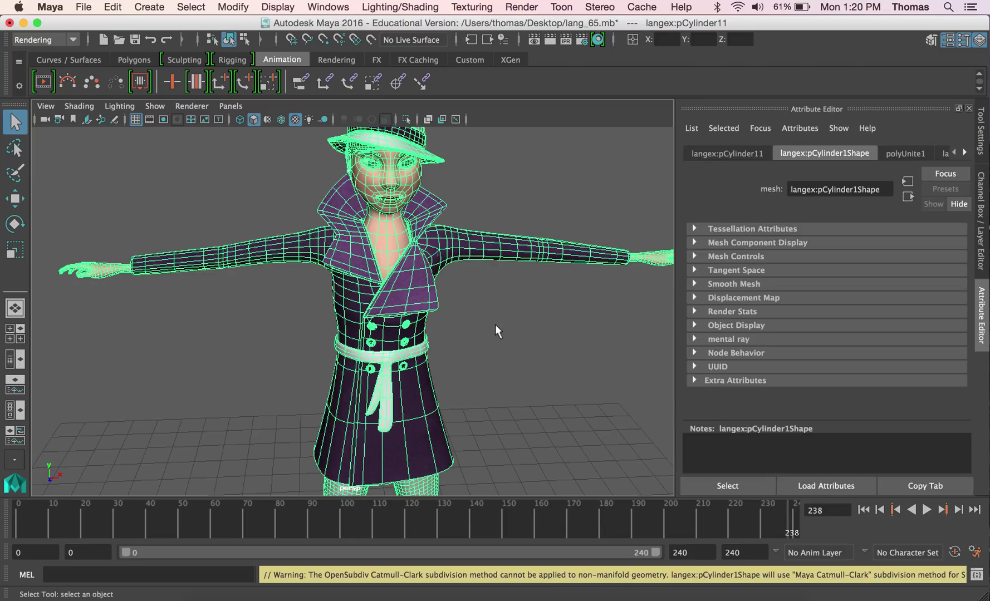
pyautogui.click(492, 326)
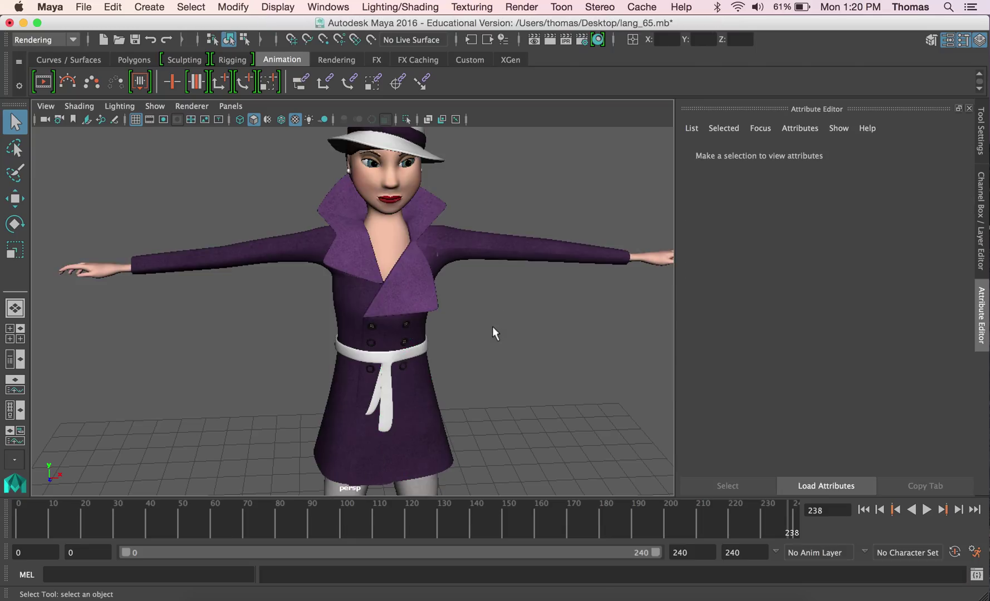
pyautogui.click(405, 343)
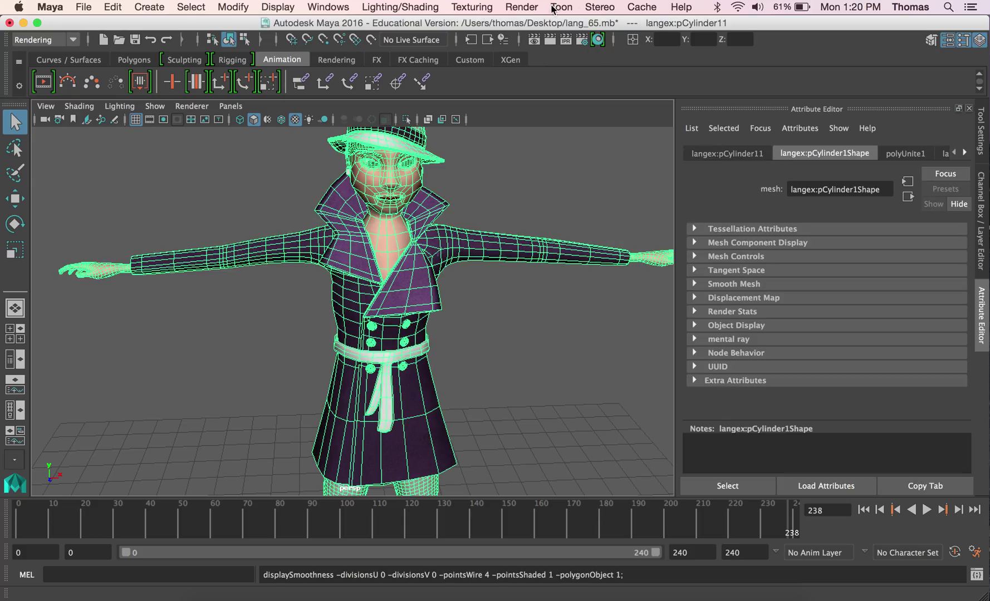
# Switch to the Modeling menu set and apply Mesh Display > Soften Edge to the mesh.
pyautogui.click(42, 39)
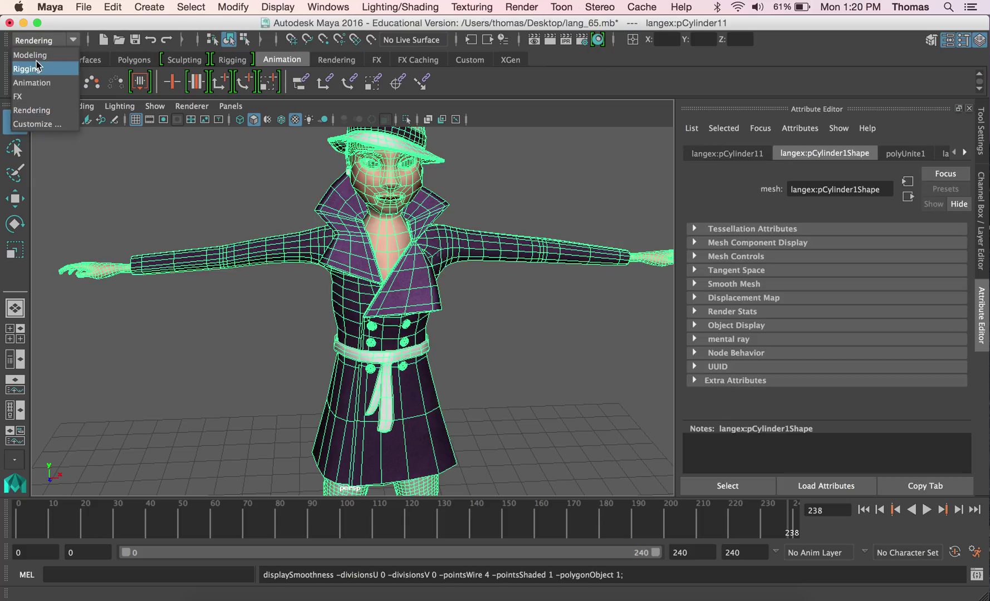
pyautogui.click(34, 52)
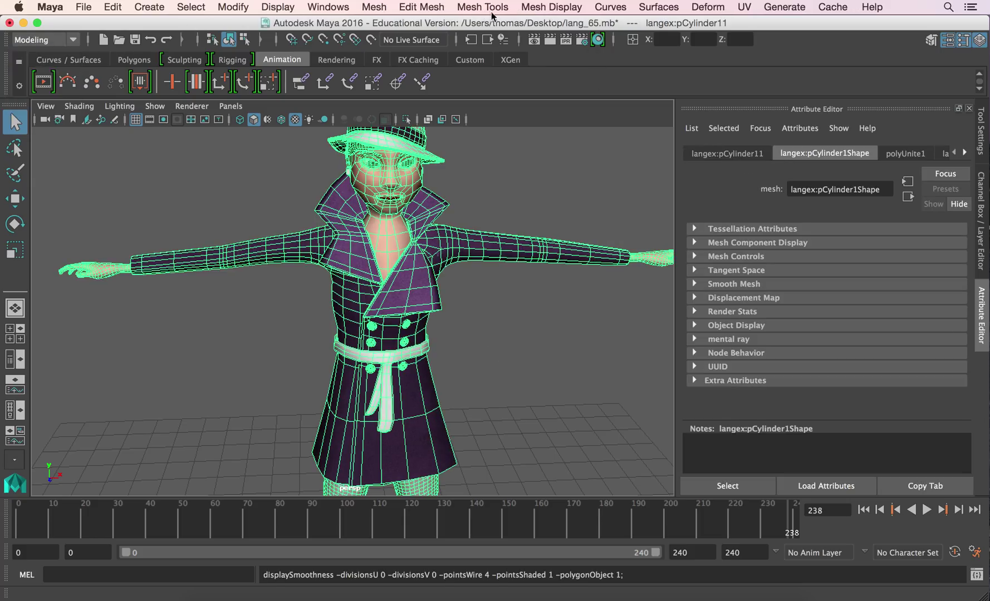
pyautogui.click(424, 7)
pyautogui.moveTo(528, 8)
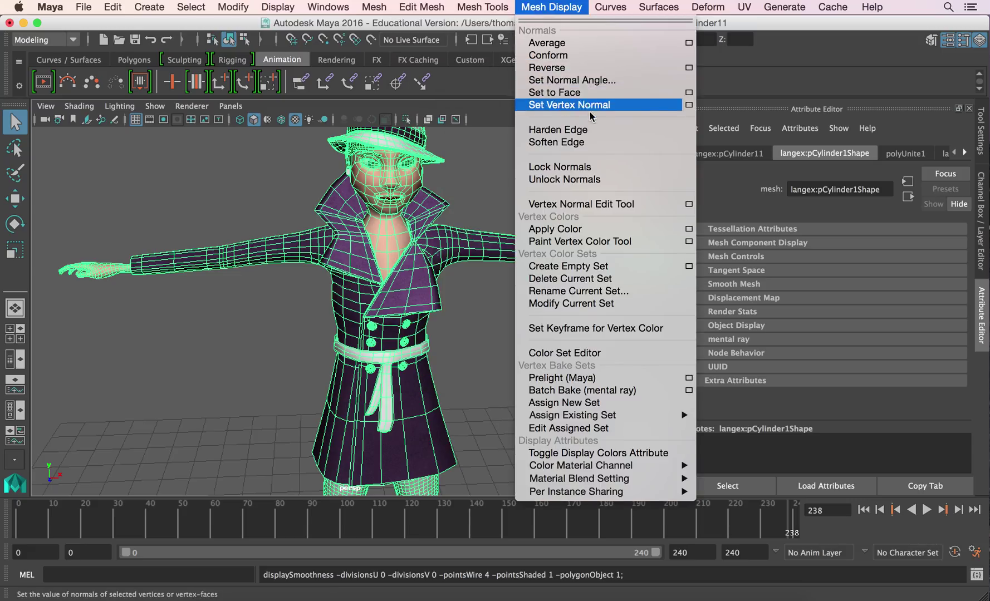
pyautogui.click(599, 148)
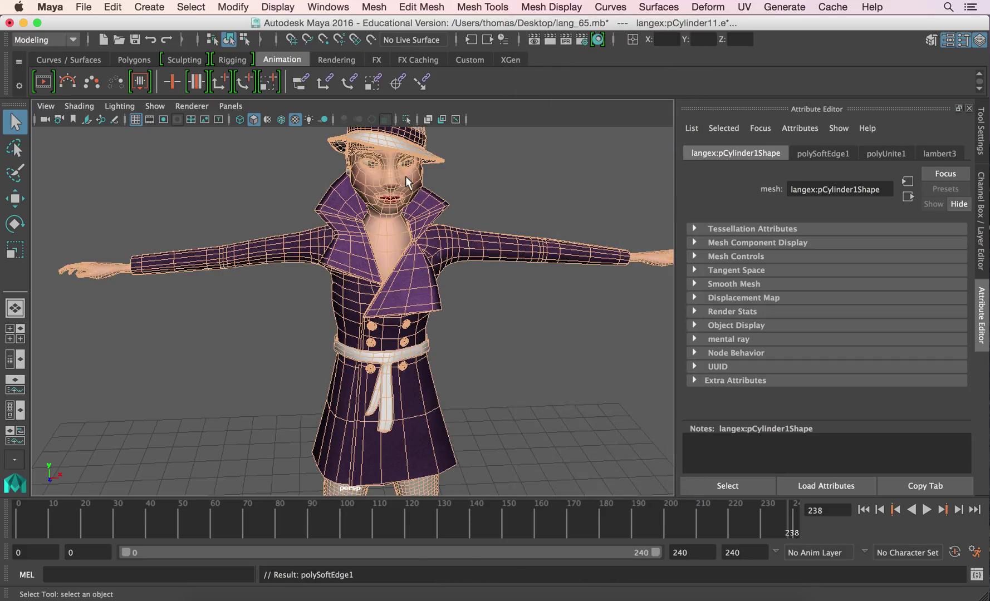
# Clear the selection and zoom out to check the smooth shading on the whole character.
pyautogui.moveTo(409, 183); pyautogui.dragTo(464, 156, button='right')
pyautogui.click(512, 190)
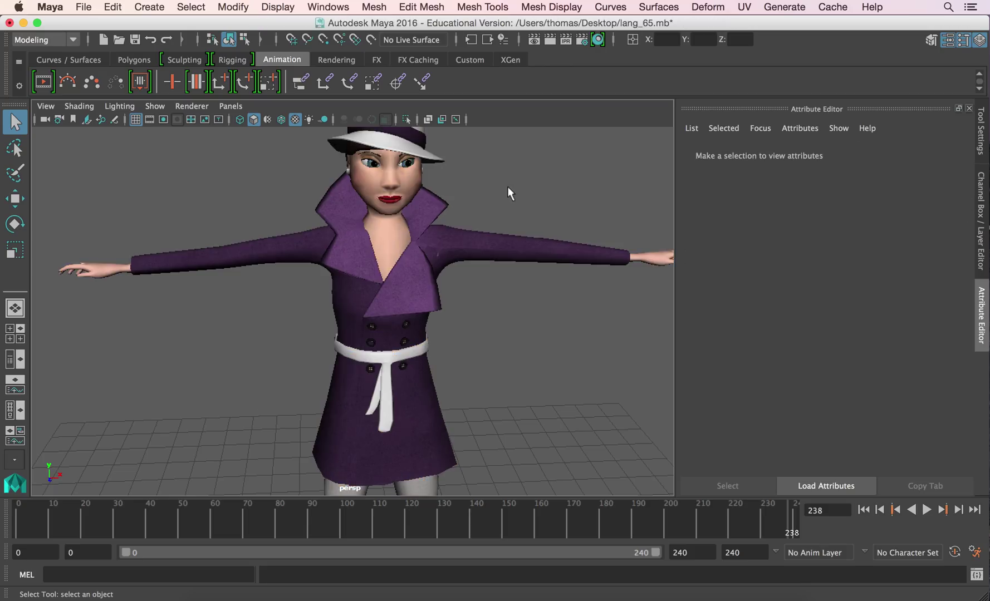
pyautogui.keyDown('alt'); pyautogui.moveTo(530, 295); pyautogui.dragTo(426, 230, button='right'); pyautogui.keyUp('alt')
pyautogui.keyDown('alt'); pyautogui.moveTo(426, 230); pyautogui.dragTo(448, 198, button='middle'); pyautogui.keyUp('alt')
# Select the character mesh and open the File > Export All options.
pyautogui.click(445, 207)
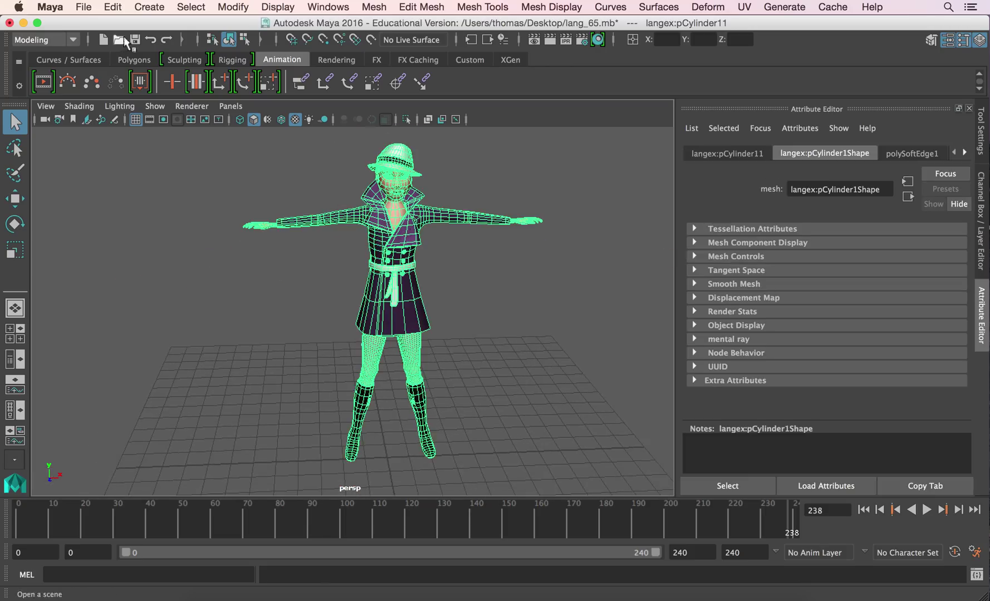
pyautogui.click(86, 7)
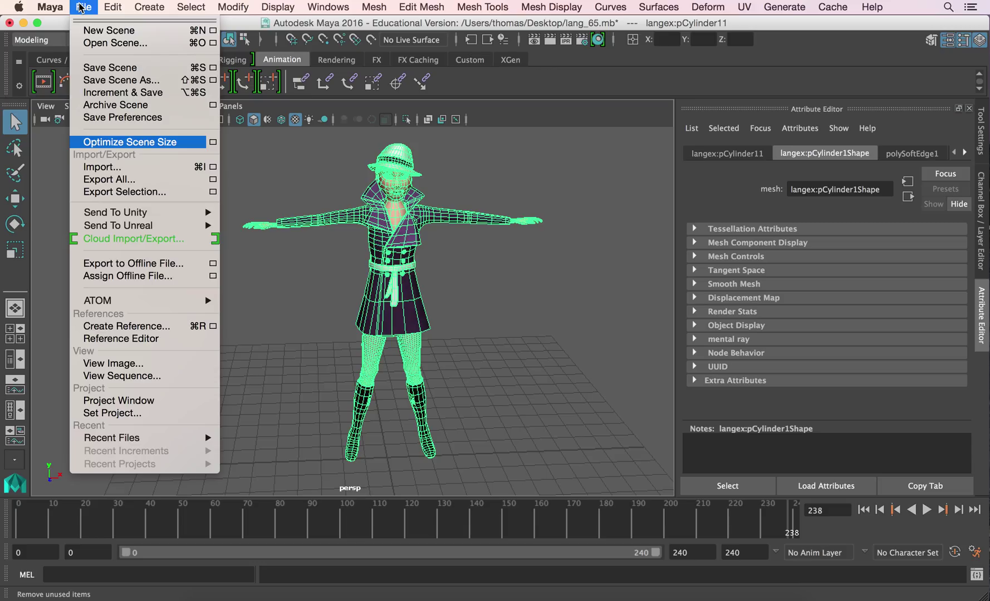
pyautogui.click(213, 180)
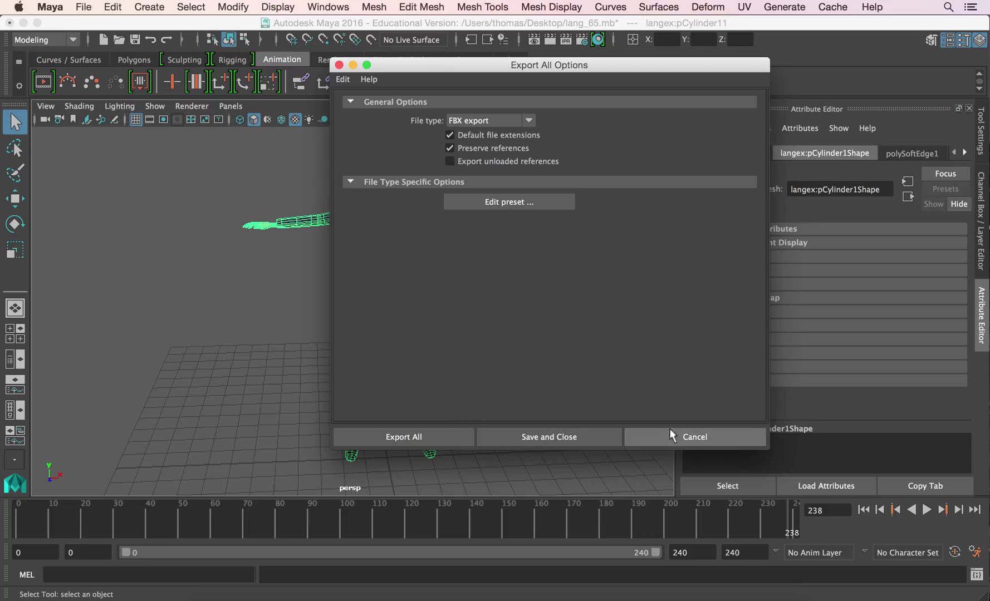
pyautogui.click(427, 431)
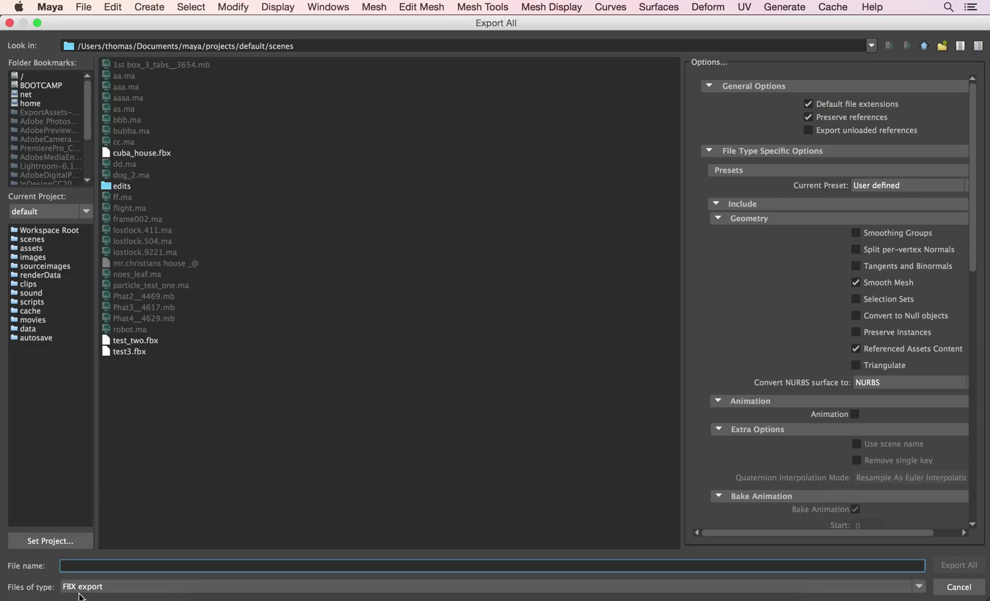
# Export the scene to the Desktop as a_lady.fbx, replacing the existing file, then deselect.
pyautogui.write('a_lady')
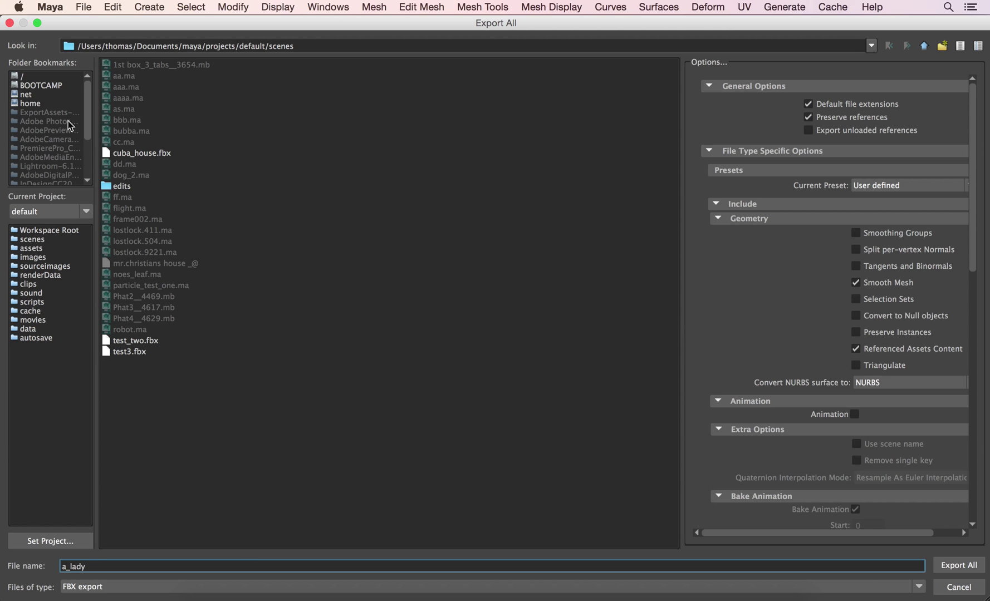
pyautogui.moveTo(85, 118); pyautogui.dragTo(89, 158)
pyautogui.click(35, 148)
pyautogui.click(962, 565)
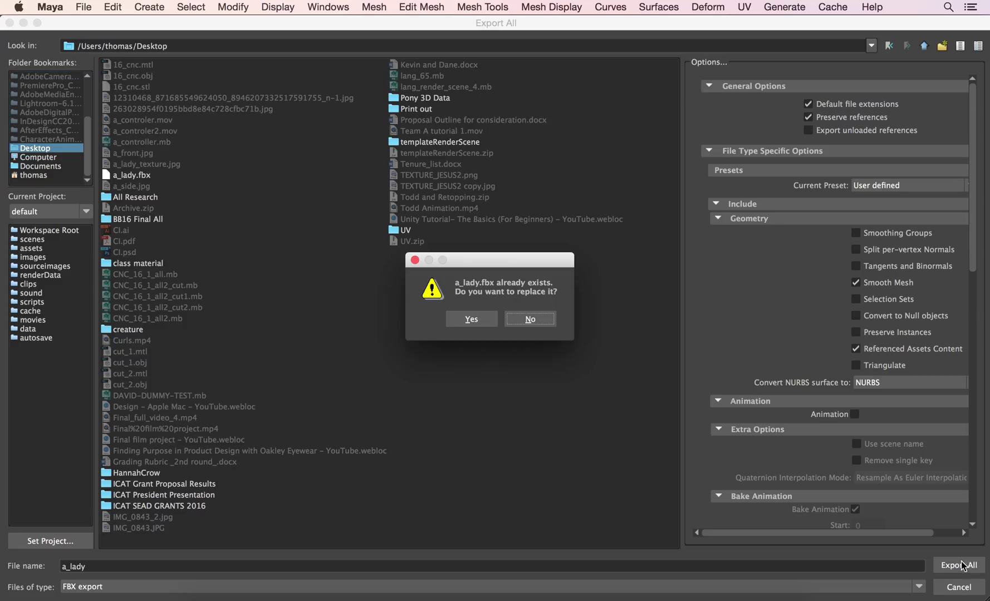
pyautogui.click(471, 318)
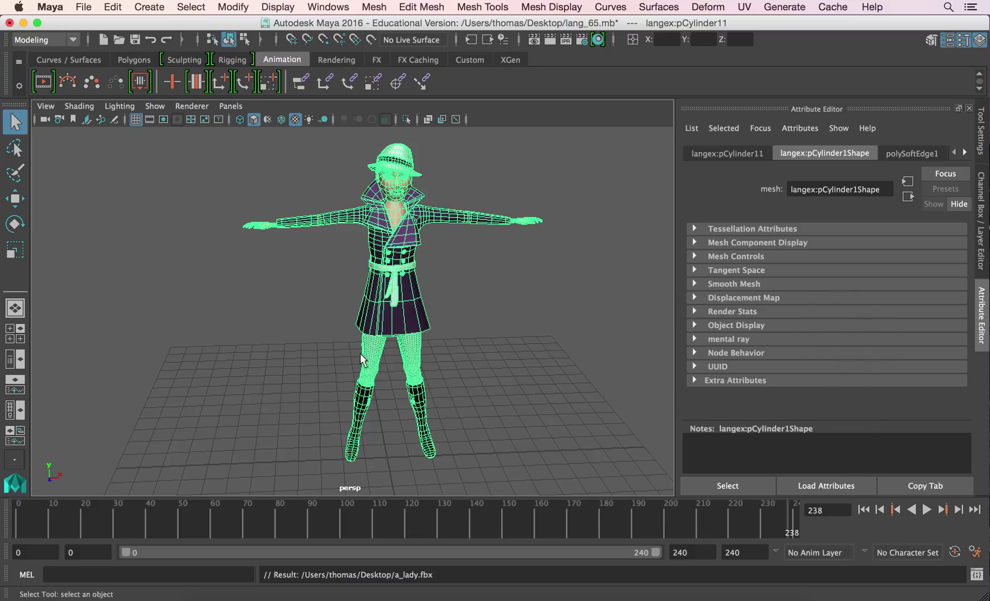
pyautogui.click(452, 320)
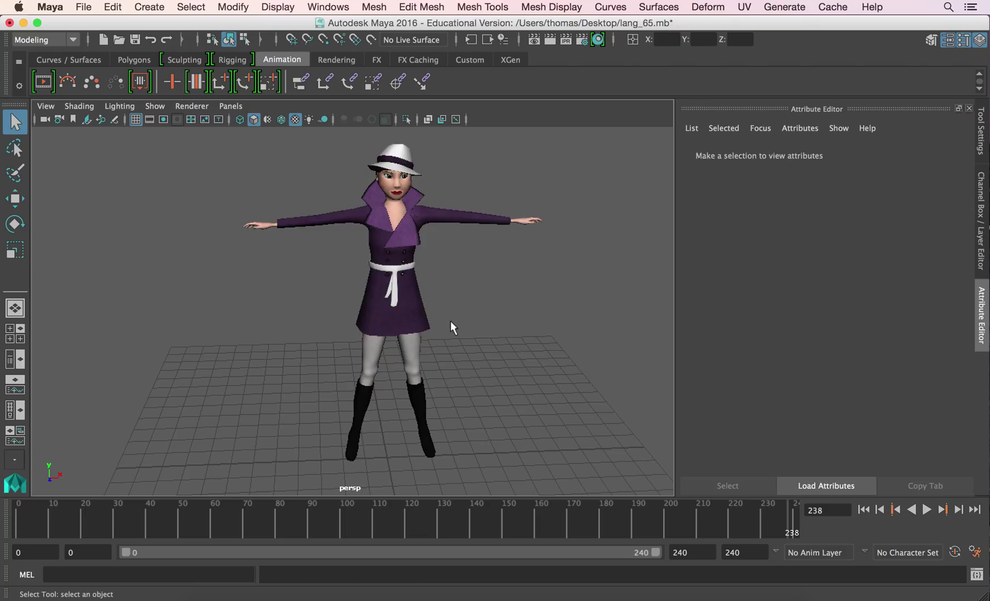
# In Firefox on mixamo.com, go through Products > Auto-Rigger and Rig Your Character to the store.
pyautogui.press('super+Tab')
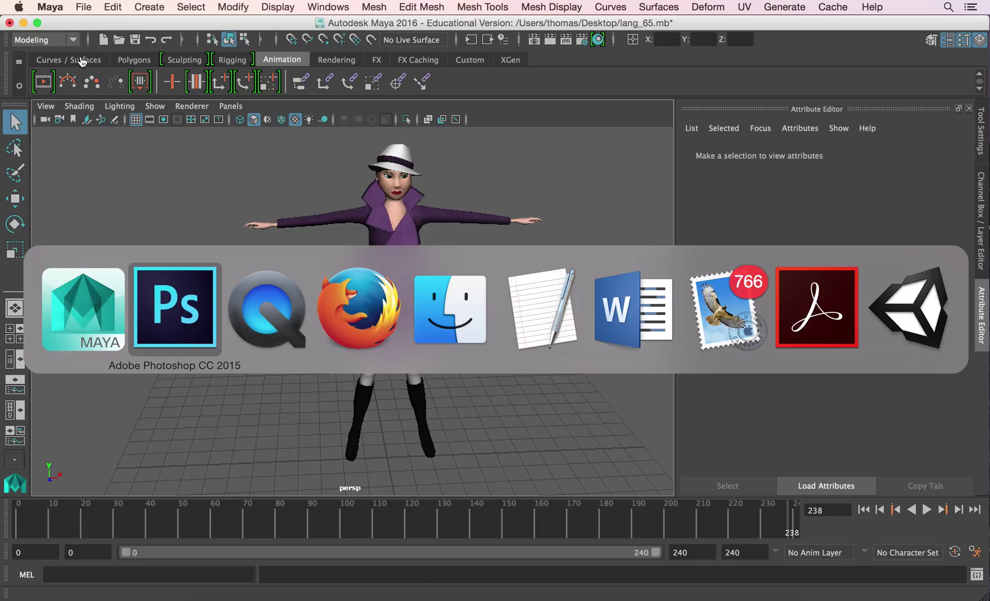
pyautogui.press('super+Tab')
pyautogui.press('super+Tab')
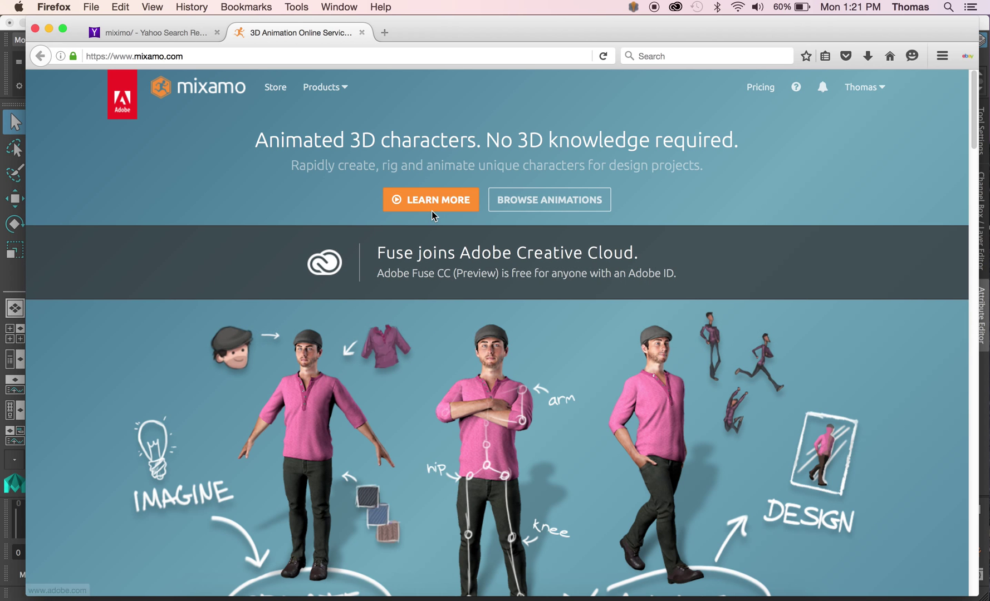
pyautogui.moveTo(467, 34); pyautogui.dragTo(451, 26)
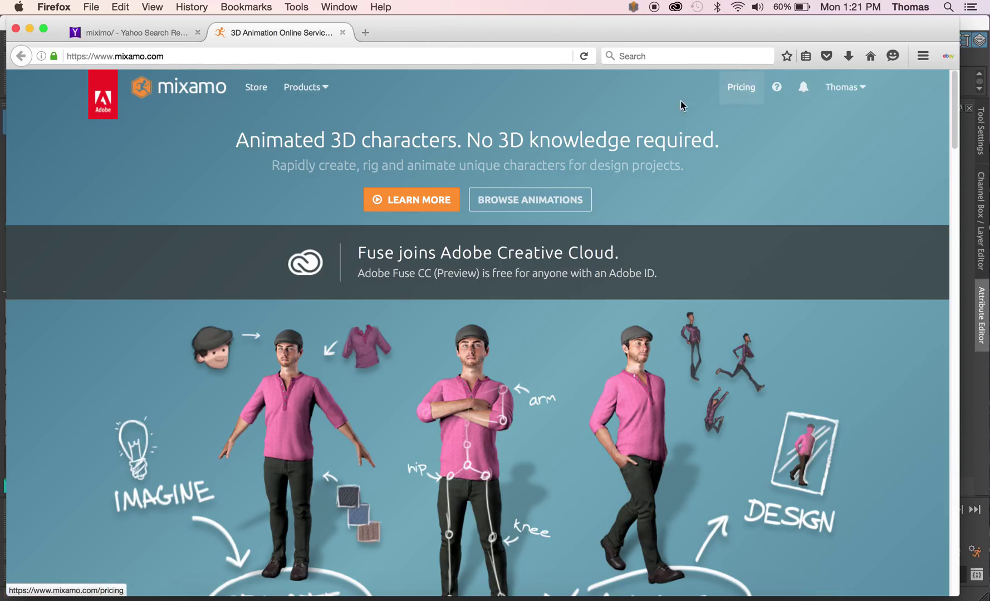
pyautogui.click(310, 95)
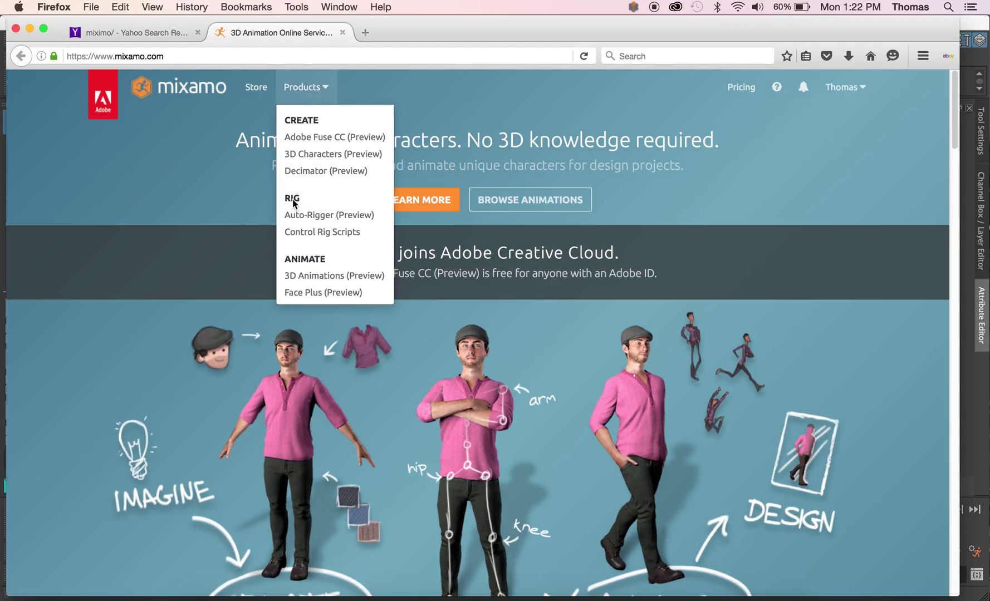
pyautogui.click(307, 215)
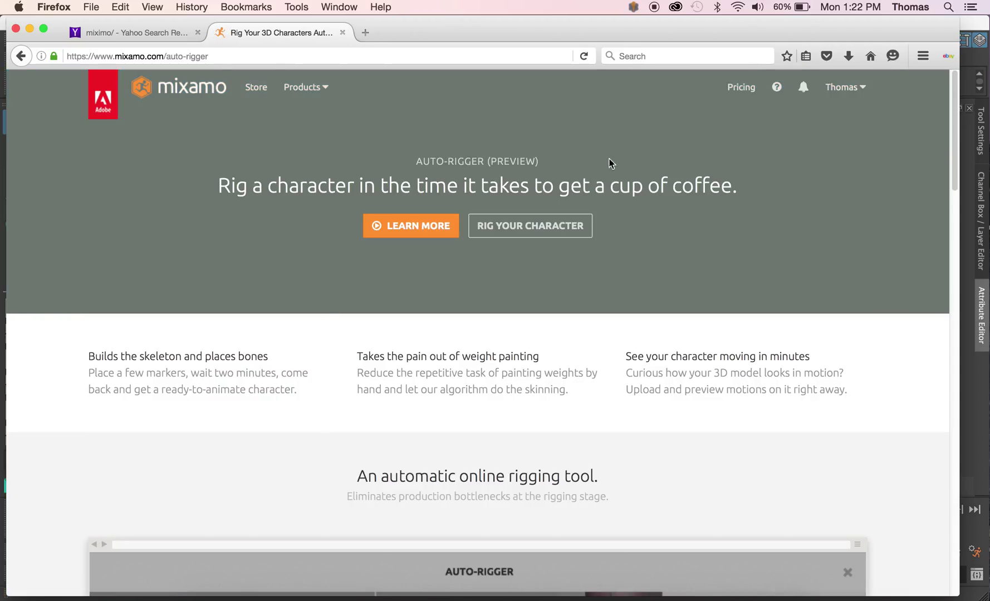
pyautogui.moveTo(289, 100)
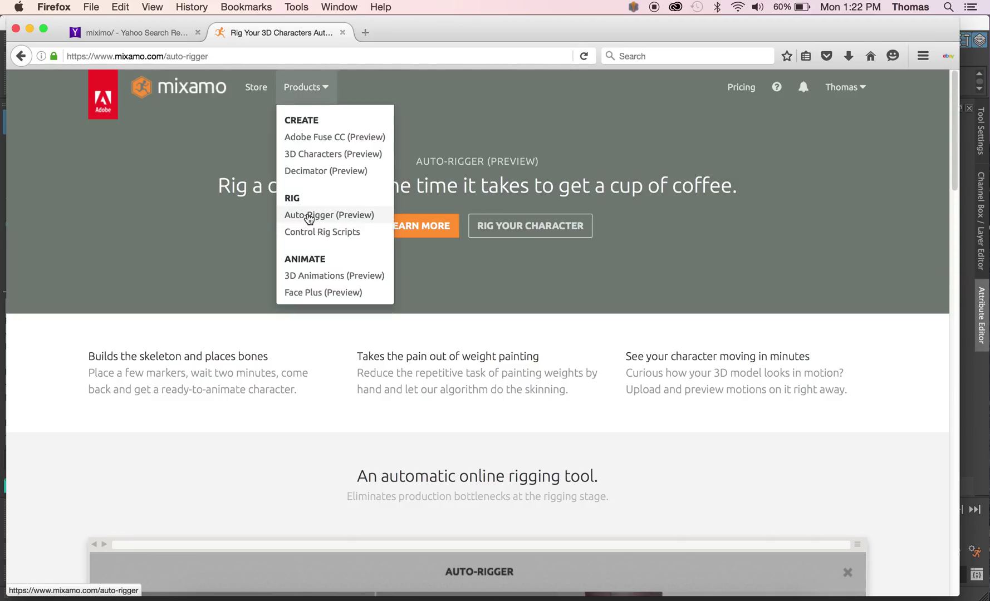
pyautogui.click(539, 230)
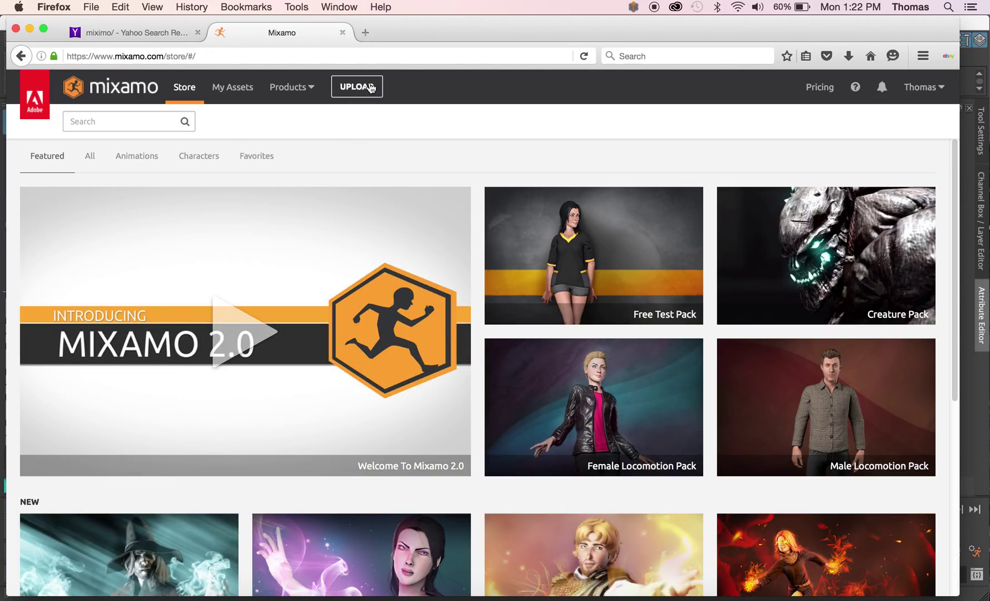
# Upload a_lady.fbx from the Desktop to the Mixamo Auto-Rigger.
pyautogui.click(357, 87)
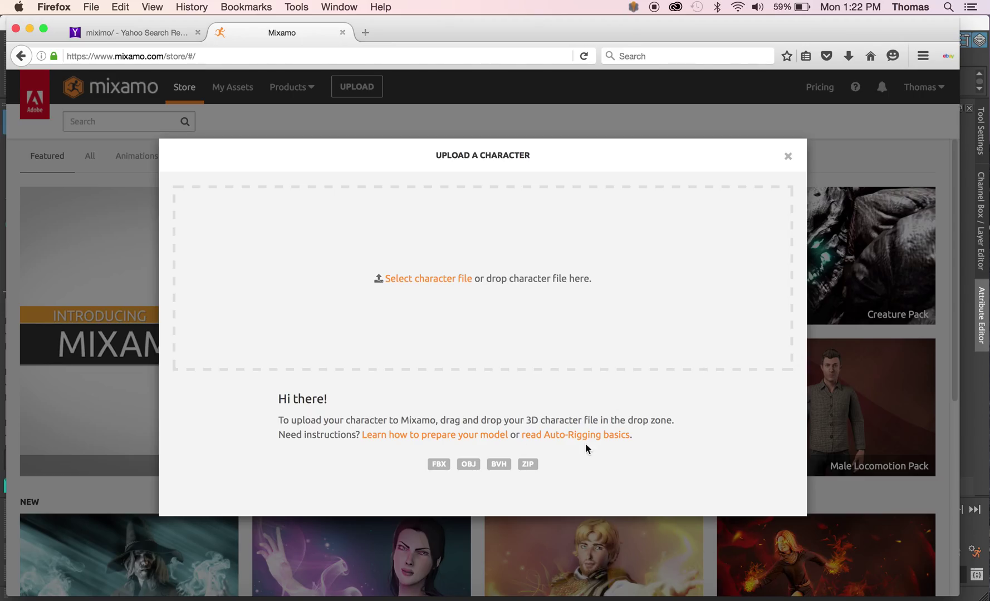
pyautogui.click(413, 279)
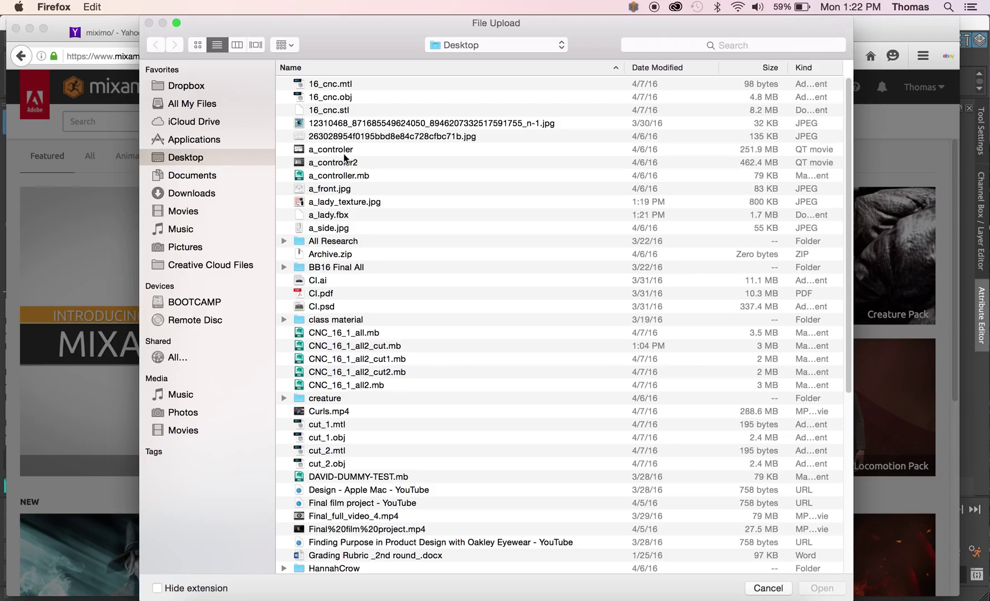
pyautogui.click(333, 217)
pyautogui.click(808, 591)
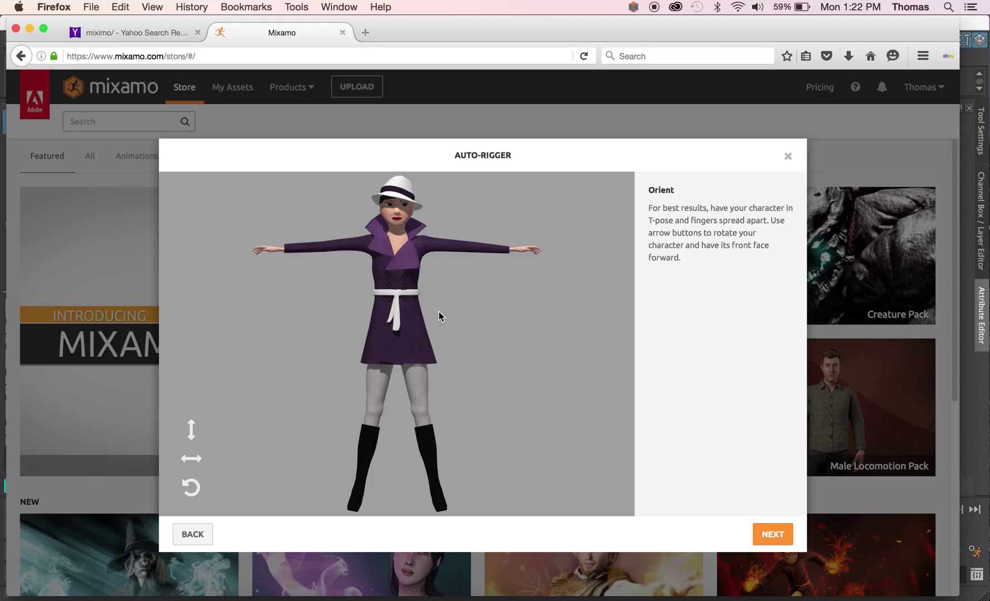
# Rotate the character in quarter turns until it stands upright, facing forward.
pyautogui.click(189, 493)
pyautogui.click(197, 487)
pyautogui.click(196, 486)
pyautogui.click(193, 485)
# Place the chin, wrist, elbow, knee and groin markers on the character, then submit for auto-rigging.
pyautogui.click(766, 534)
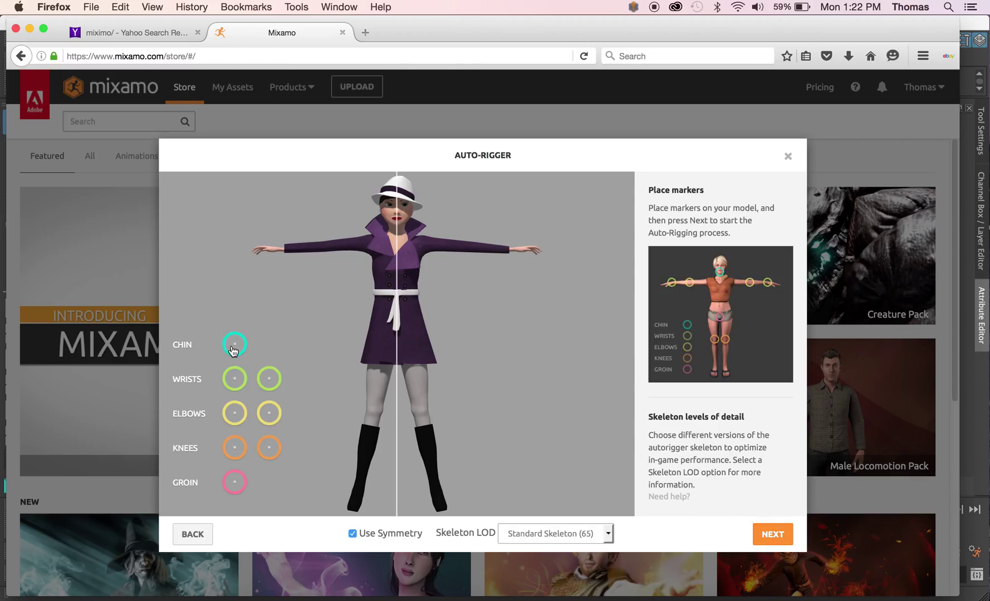
pyautogui.moveTo(235, 344)
pyautogui.mouseDown()
pyautogui.moveTo(337, 290)
pyautogui.moveTo(394, 220)
pyautogui.moveTo(399, 228)
pyautogui.moveTo(389, 212)
pyautogui.moveTo(399, 228)
pyautogui.mouseUp()
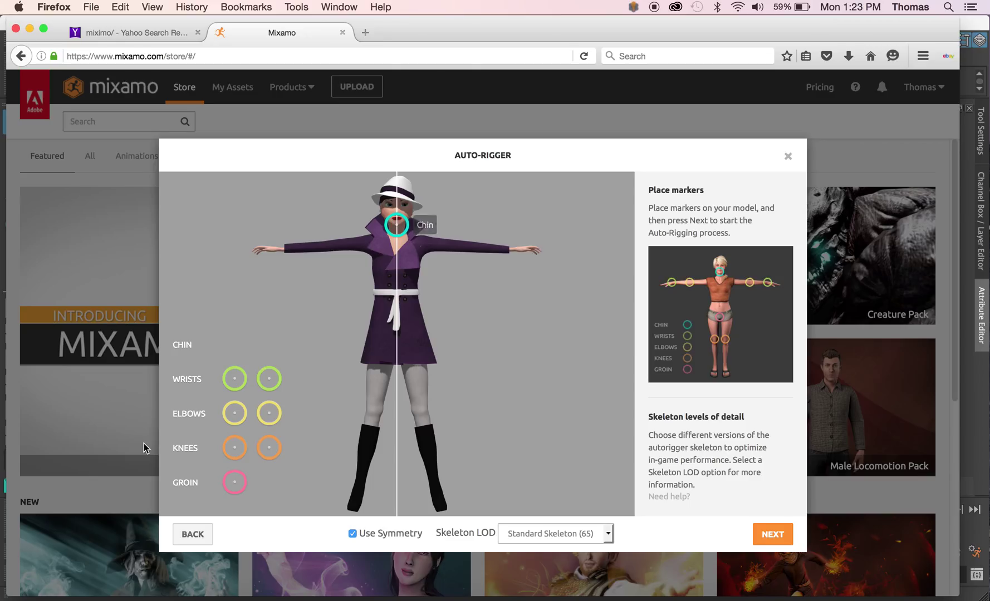
pyautogui.moveTo(235, 379)
pyautogui.mouseDown()
pyautogui.moveTo(272, 250)
pyautogui.moveTo(283, 252)
pyautogui.mouseUp()
pyautogui.moveTo(268, 412)
pyautogui.mouseDown()
pyautogui.moveTo(339, 245)
pyautogui.moveTo(324, 251)
pyautogui.mouseUp()
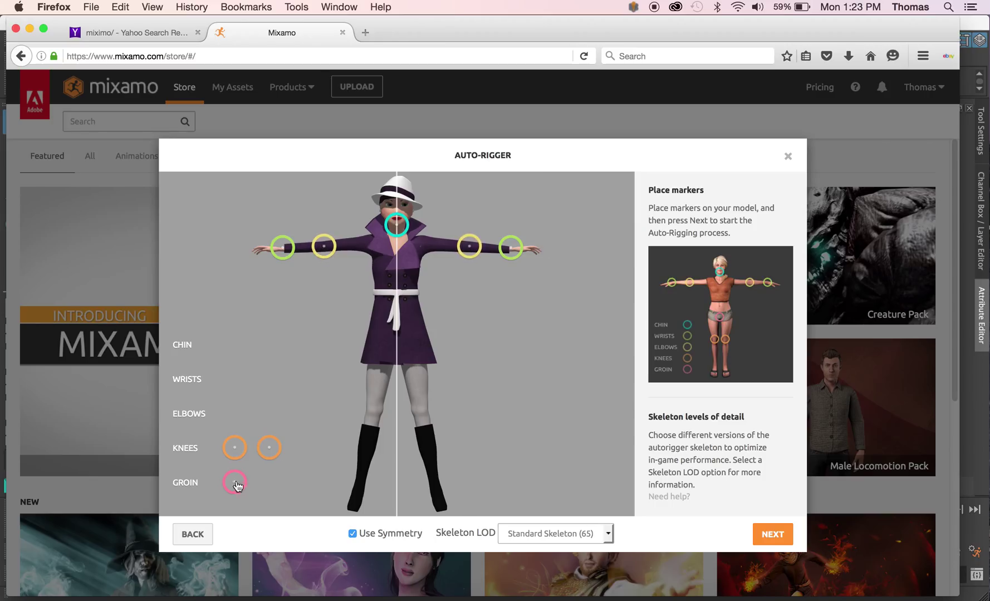
pyautogui.moveTo(238, 445)
pyautogui.mouseDown()
pyautogui.moveTo(296, 412)
pyautogui.moveTo(376, 413)
pyautogui.mouseUp()
pyautogui.moveTo(232, 485)
pyautogui.mouseDown()
pyautogui.moveTo(390, 379)
pyautogui.moveTo(396, 363)
pyautogui.mouseUp()
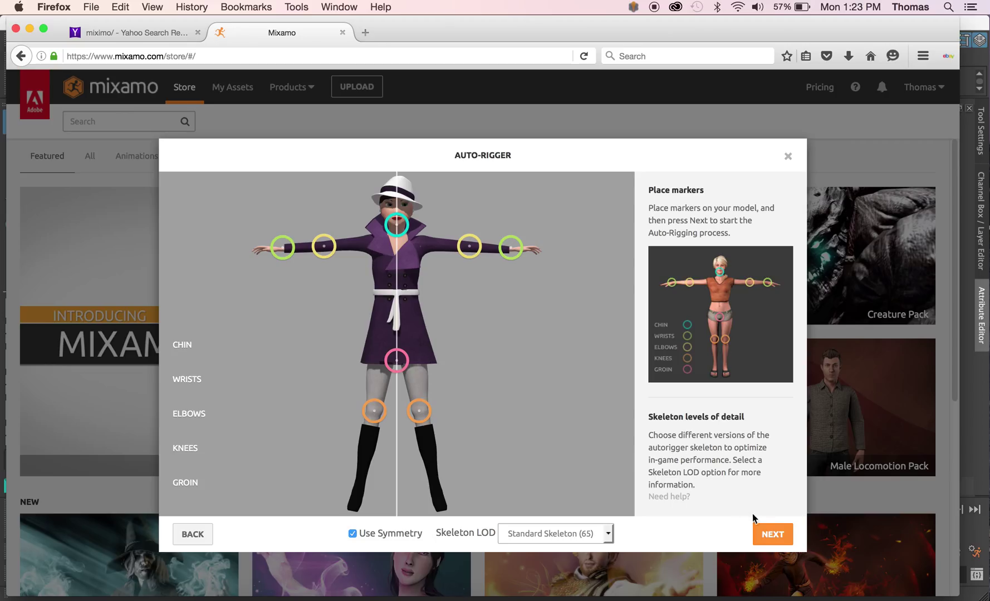
pyautogui.click(771, 536)
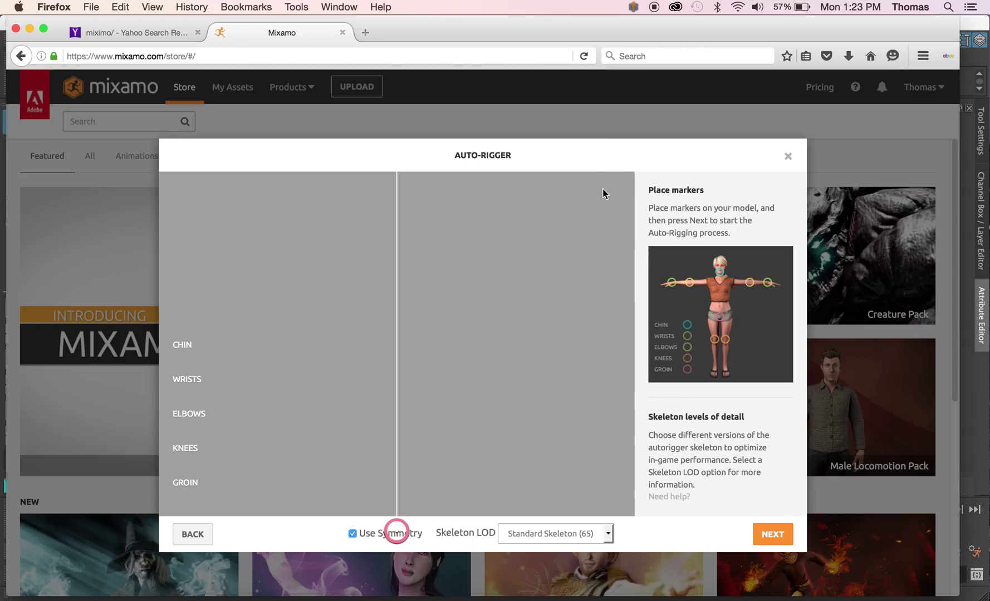
# Step back to orientation, resubmit auto-rigging, and dismiss the place-all-markers warning.
pyautogui.click(186, 536)
pyautogui.click(773, 539)
pyautogui.click(773, 540)
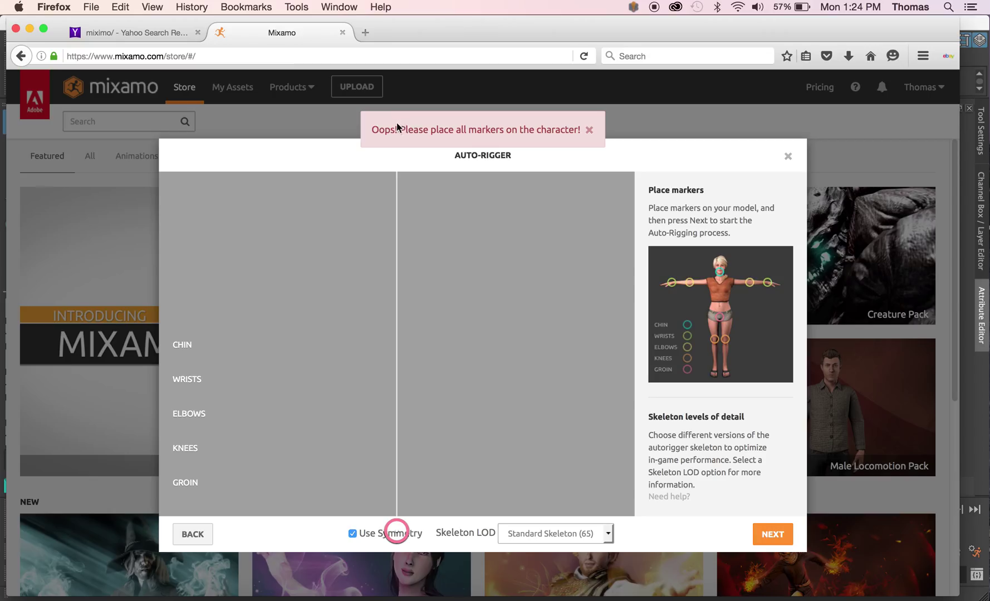
pyautogui.click(463, 129)
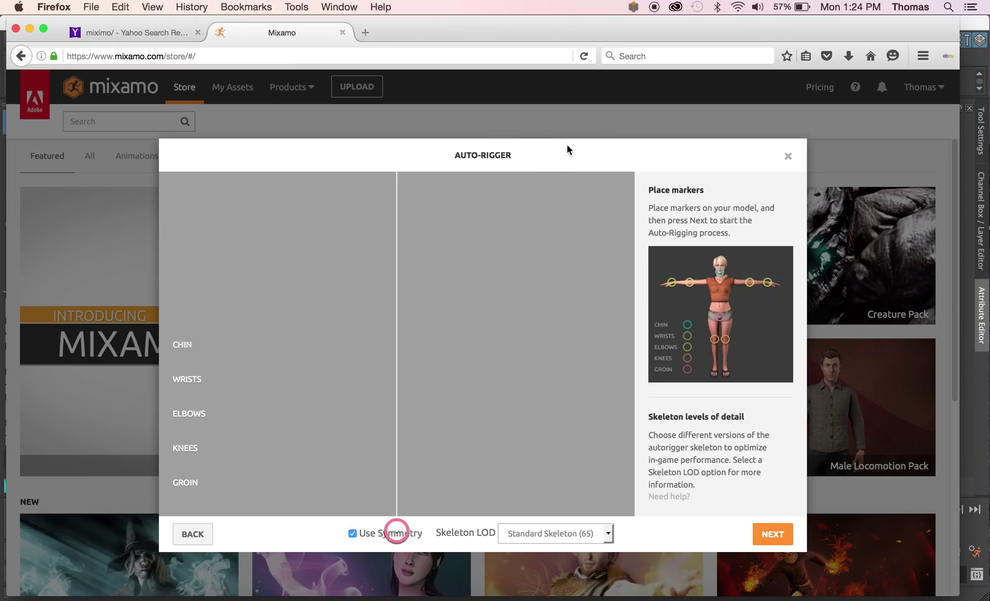